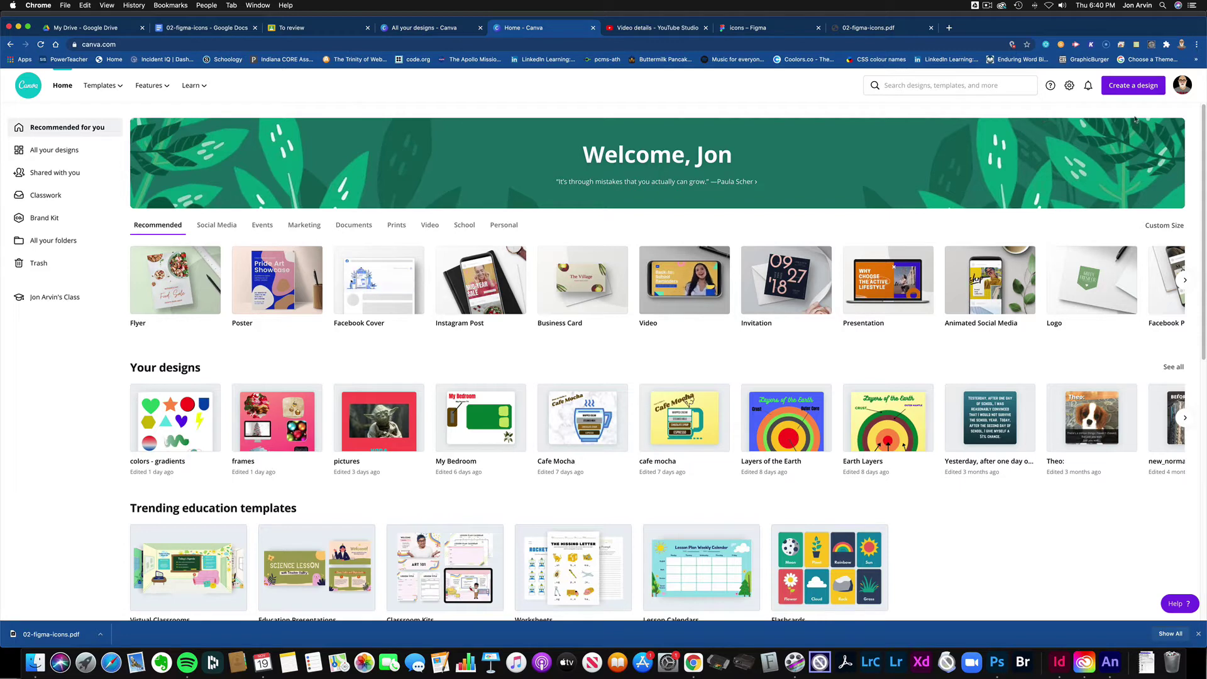
Create a new blank Flyer design
left_click(1138, 88)
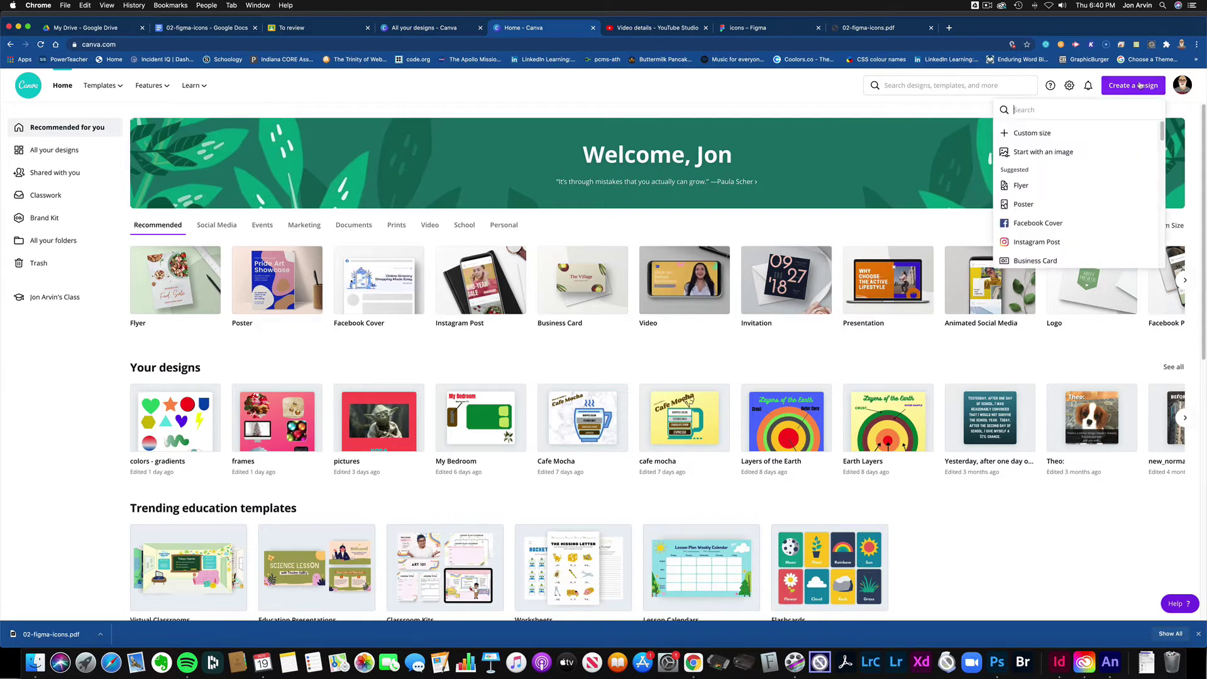
left_click(1022, 186)
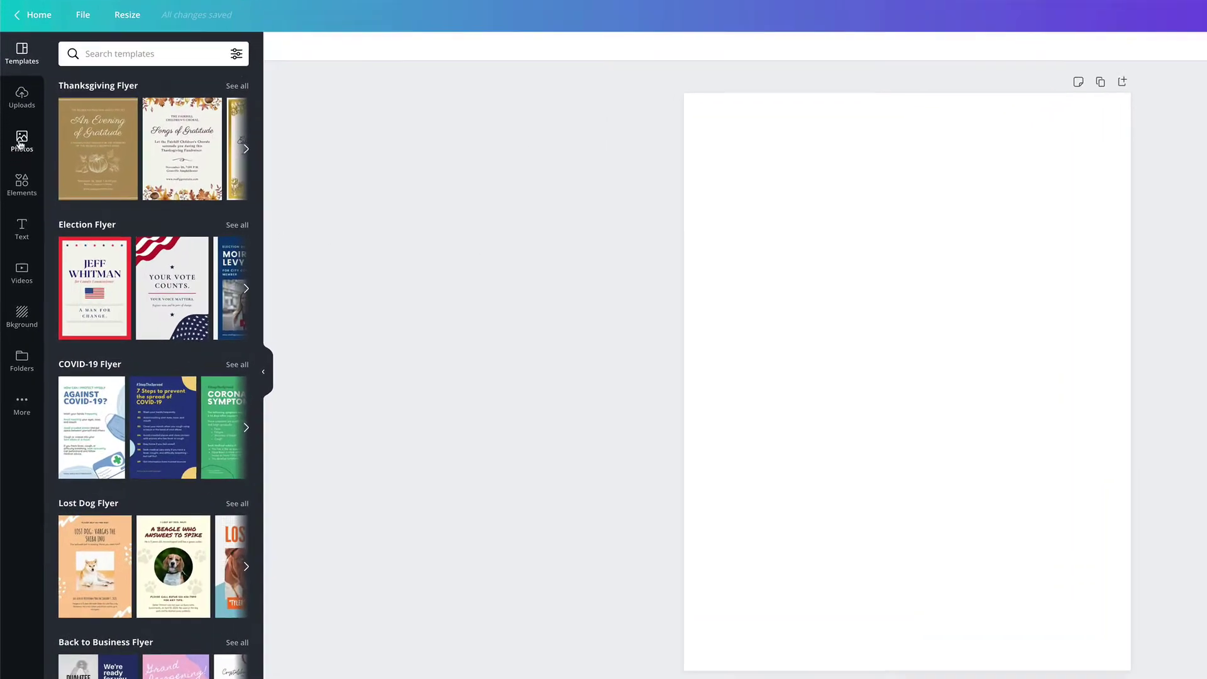
Search the stock photos for space and narrow the results to the Spaceship topic
left_click(16, 179)
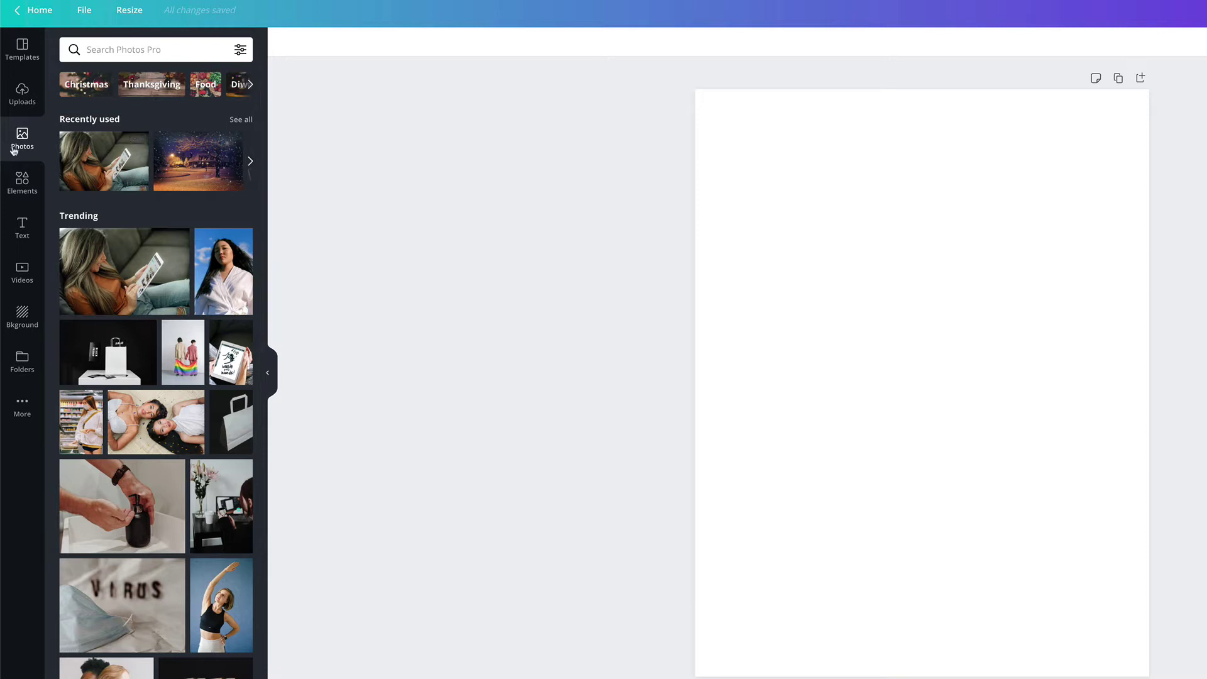
left_click(107, 50)
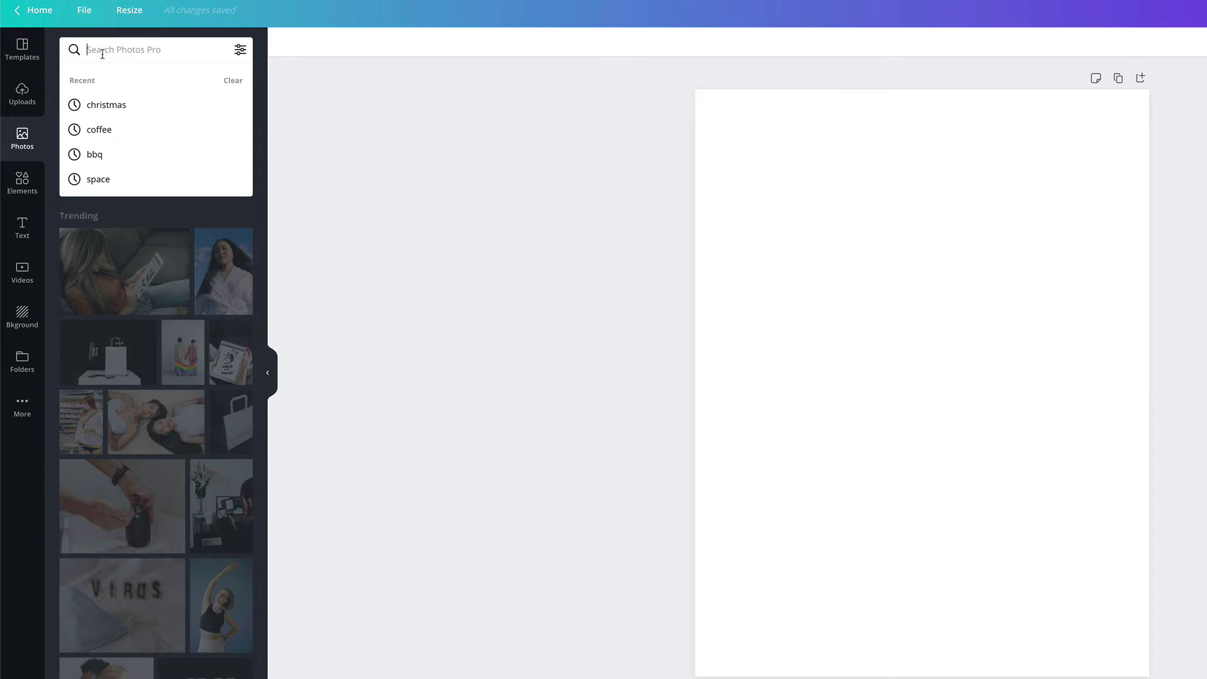
left_click(99, 180)
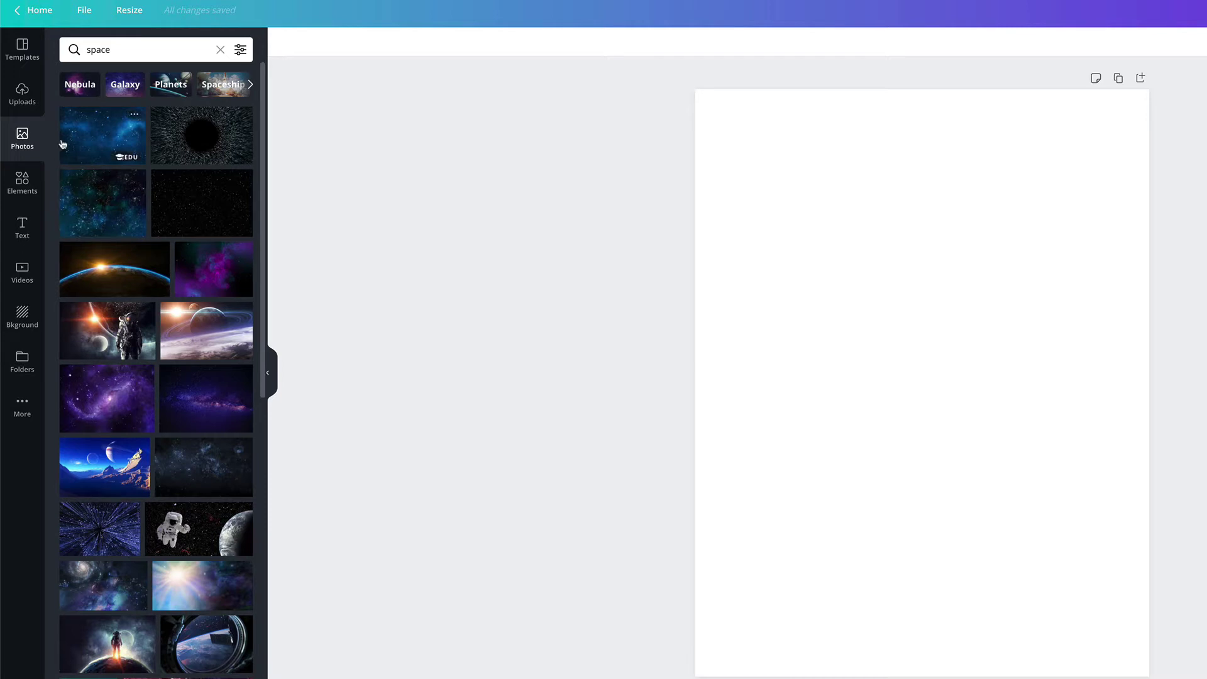
left_click(21, 99)
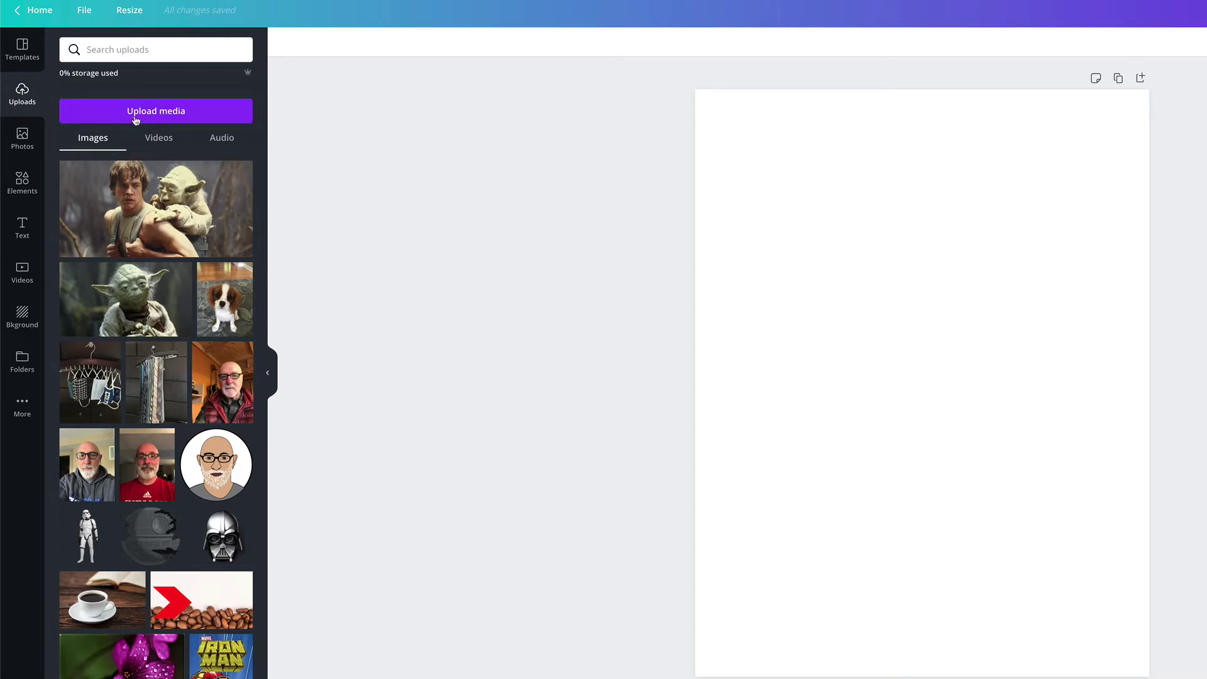
left_click(27, 138)
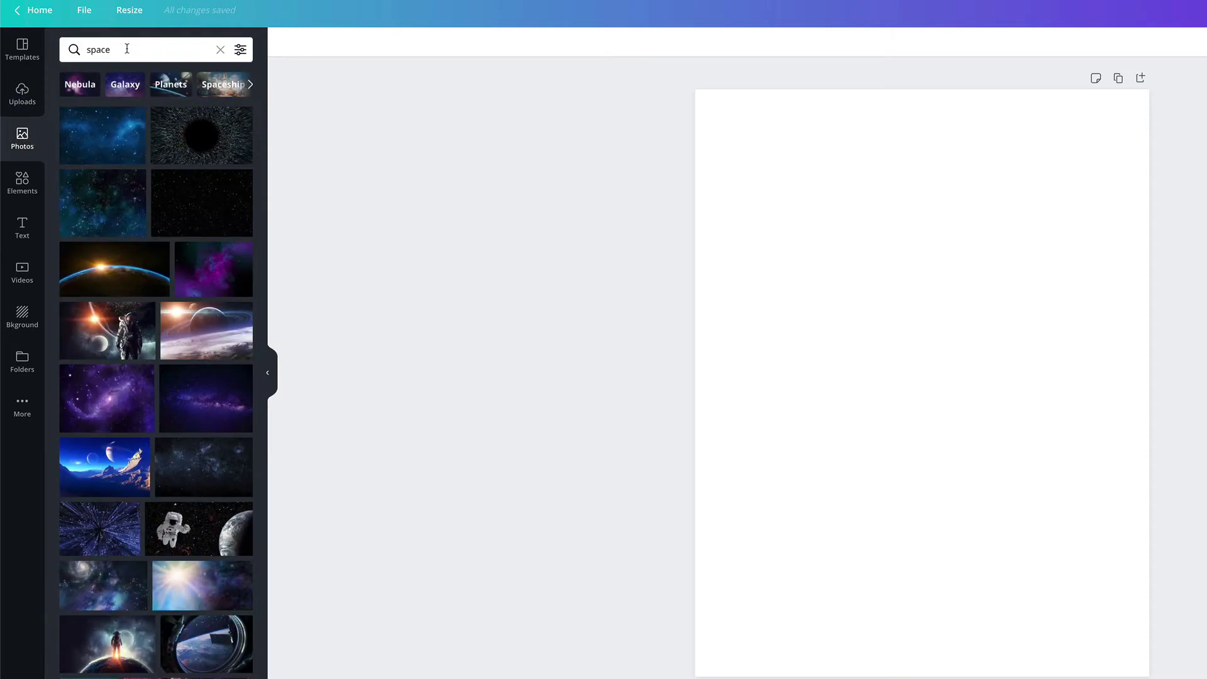
left_click(220, 88)
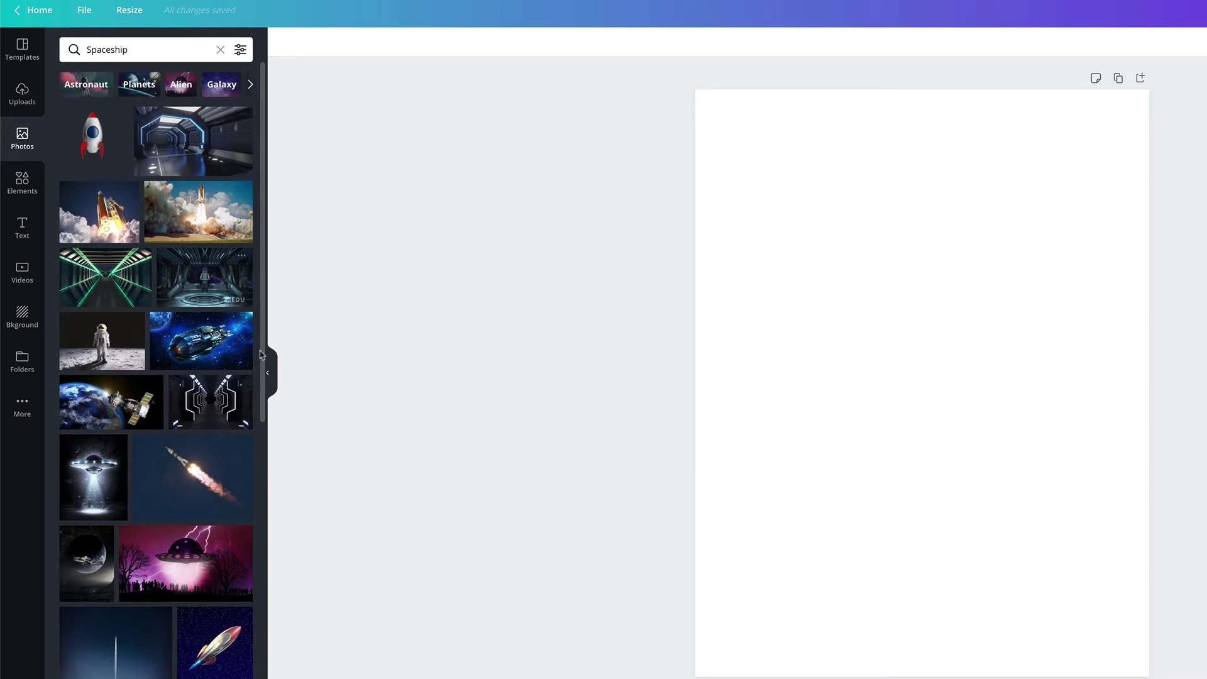
Add the blue spaceship photo and shrink it to about half the page width in the page's upper left corner
left_click(188, 352)
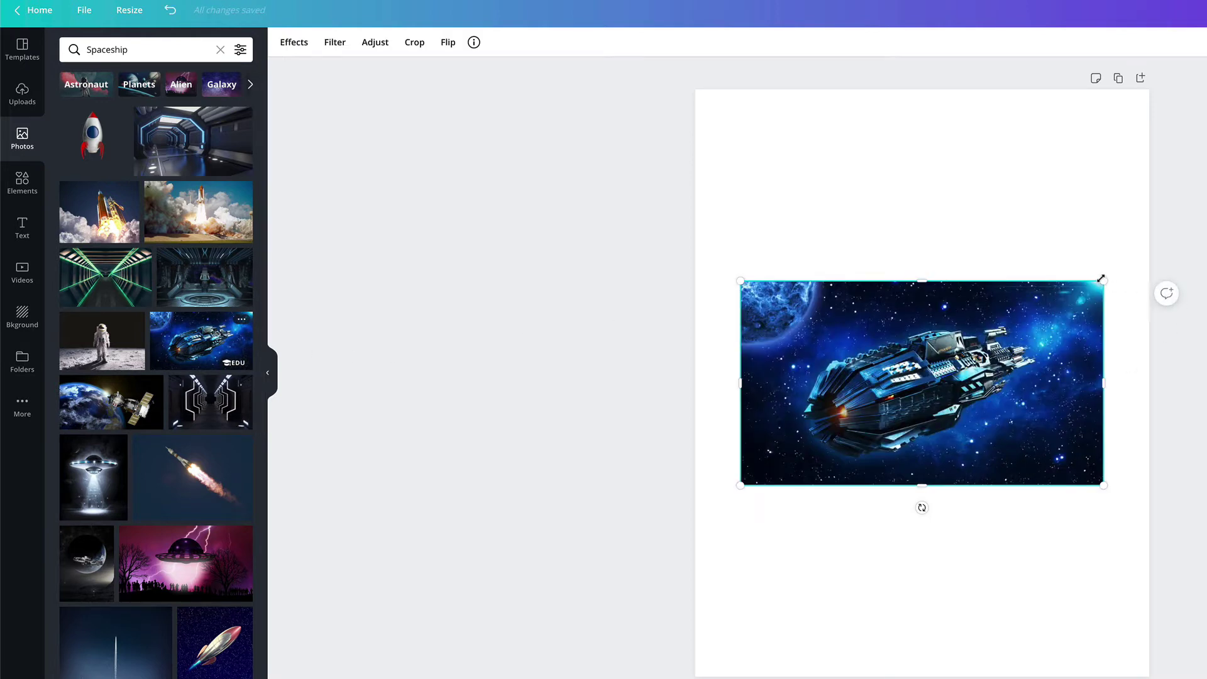
left_click_drag(1103, 281, 923, 127)
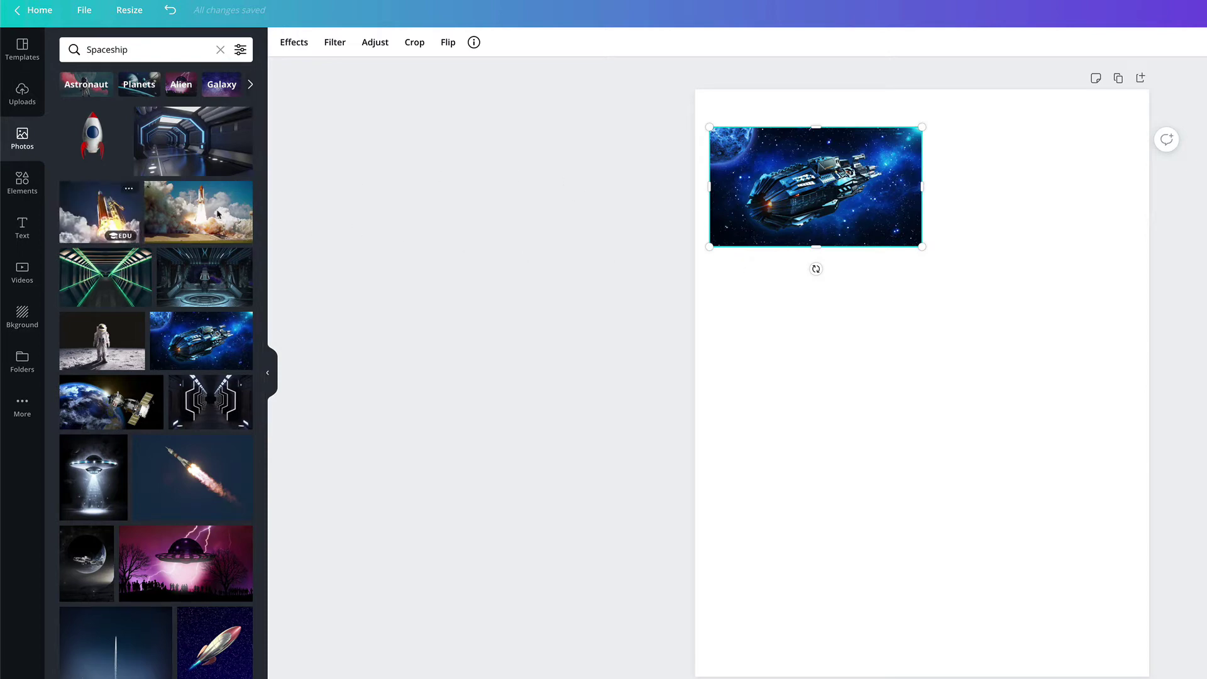
Add the rocket launch photo beside the spaceship, scaled to the same height and top-aligned with it
left_click(103, 214)
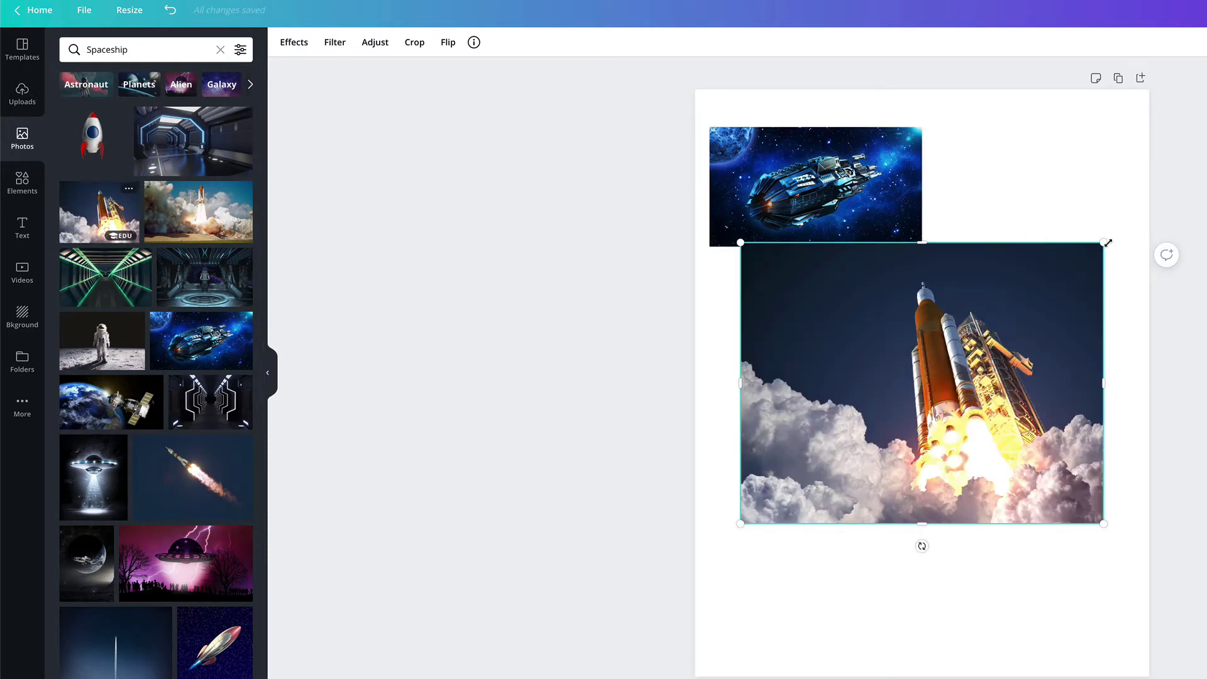
left_click_drag(1107, 243, 922, 383)
left_click_drag(807, 424, 1002, 168)
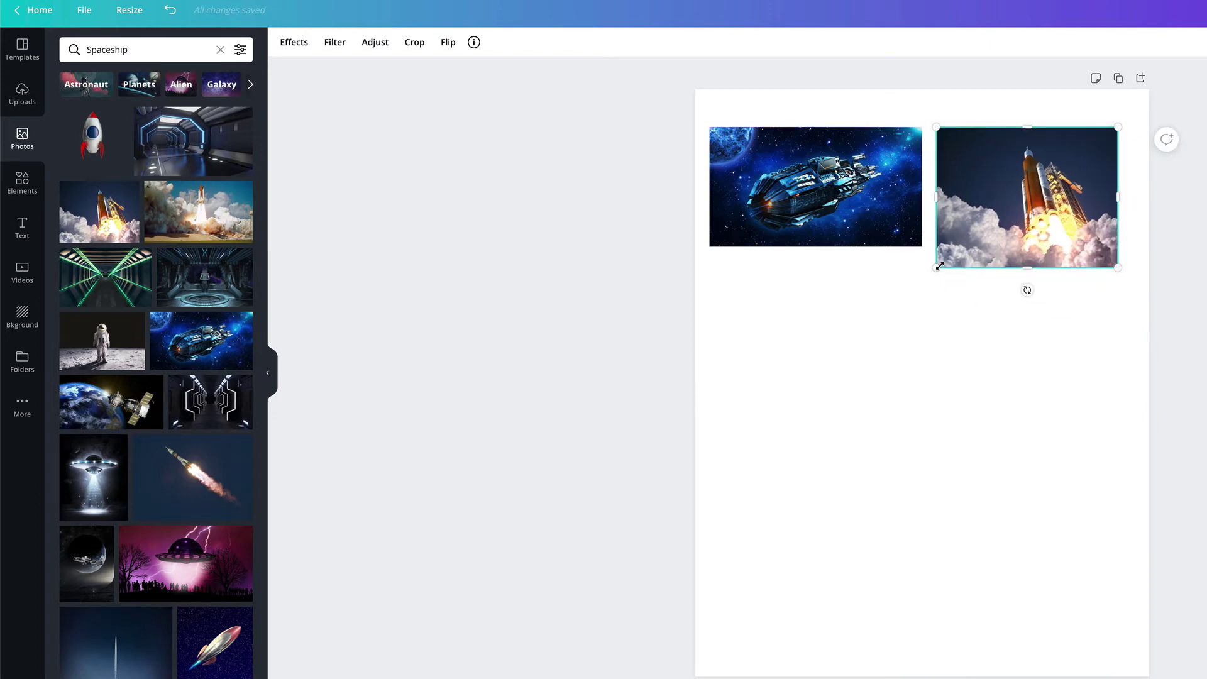
left_click_drag(939, 266, 962, 246)
left_click_drag(1066, 201, 1057, 201)
Add the green-lit corridor photo below the top two photos, scaled to span from the spaceship's left edge to the rocket launch's right edge
left_click(100, 286)
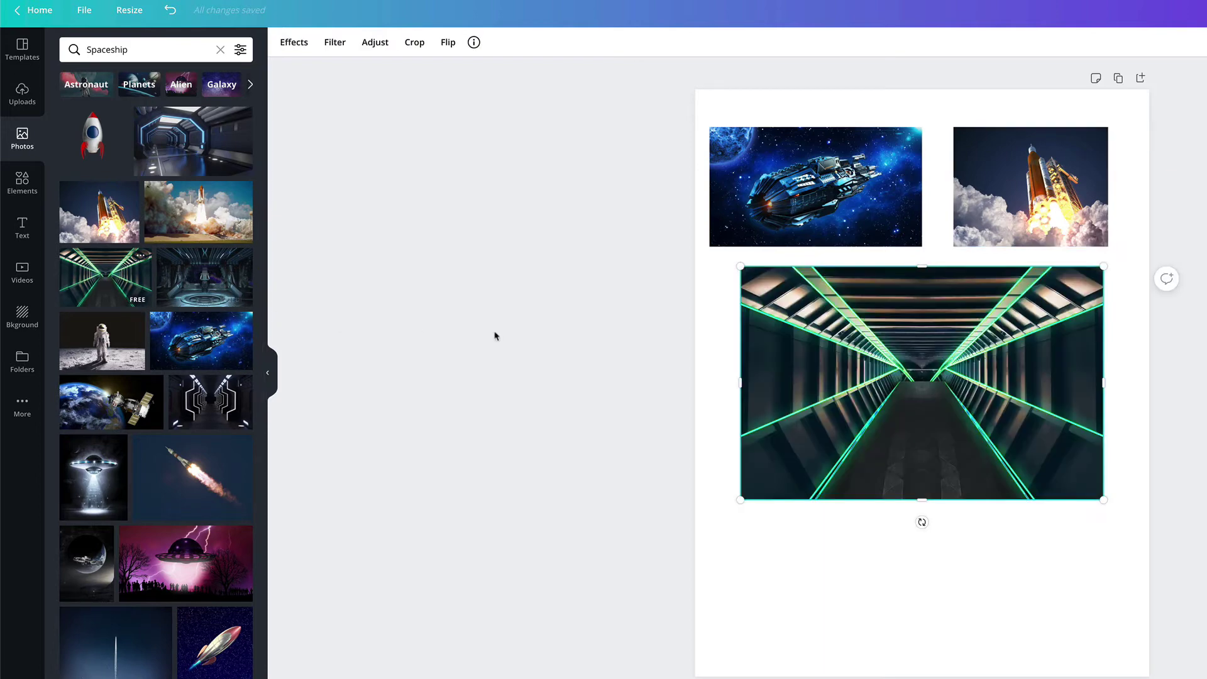
mouse_move(741, 265)
left_mouse_down()
mouse_move(716, 250)
mouse_move(758, 278)
left_mouse_up()
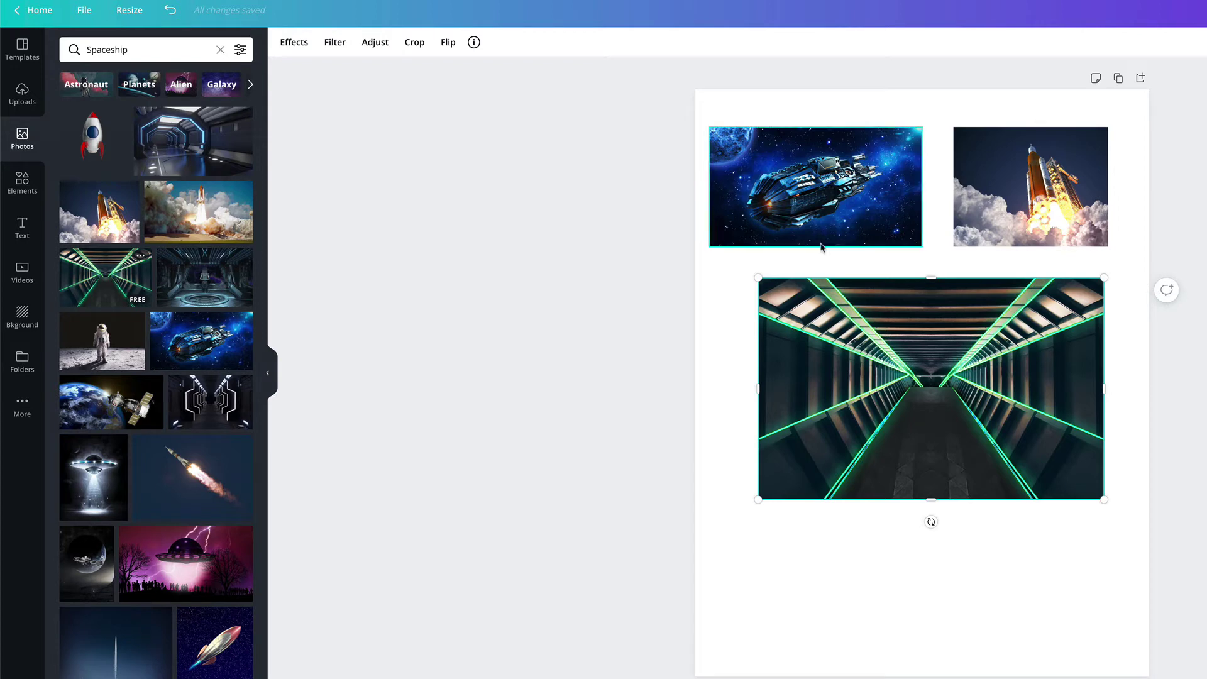
mouse_move(759, 277)
left_mouse_down()
mouse_move(730, 269)
mouse_move(738, 264)
left_mouse_up()
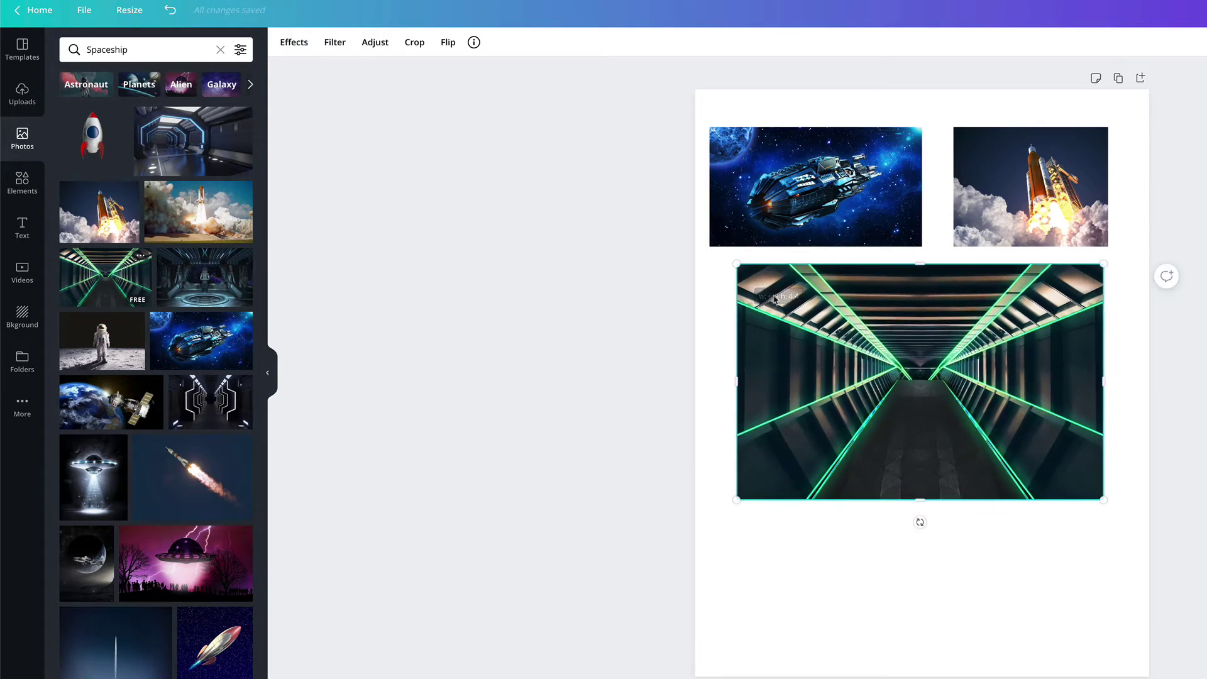
left_click_drag(833, 314, 807, 315)
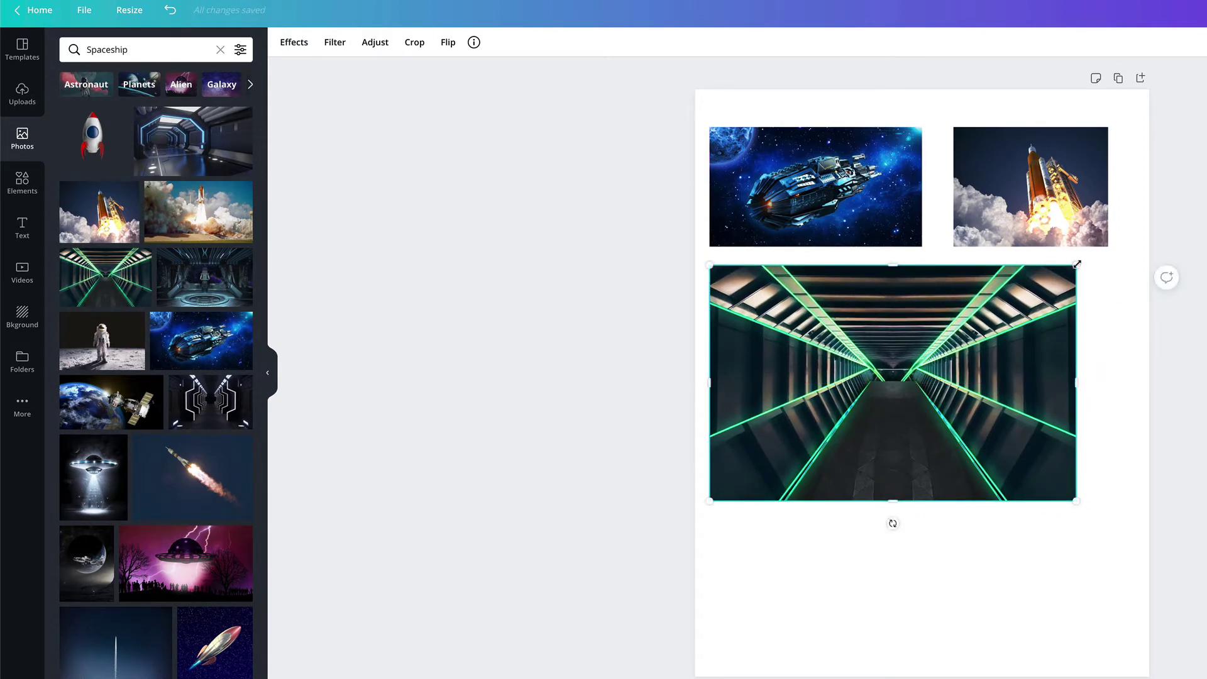
left_click_drag(1077, 264, 1094, 250)
mouse_move(1061, 305)
left_mouse_down()
mouse_move(1066, 332)
mouse_move(1061, 324)
left_mouse_up()
left_click_drag(1094, 281, 1109, 270)
left_click_drag(1064, 304, 1063, 290)
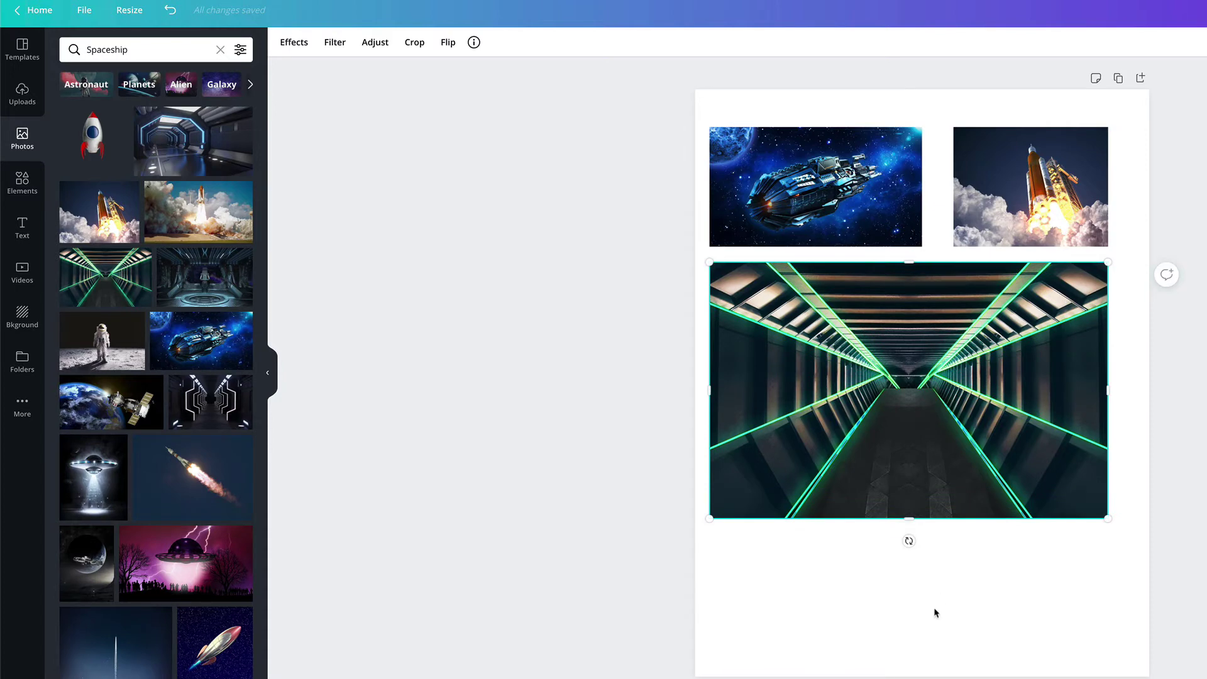
left_click(718, 543)
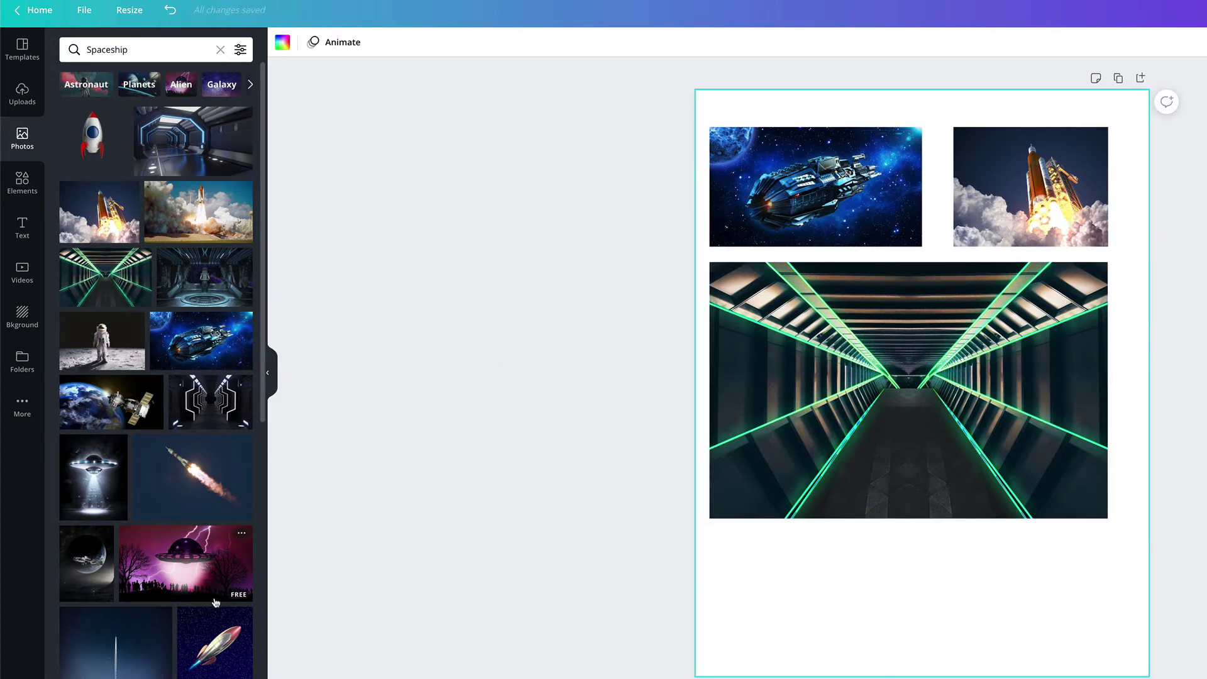
Add the dark night-sky photo with the vertical rocket trail, scaled to fit below the corridor photo and aligned with its left edge
left_click(135, 655)
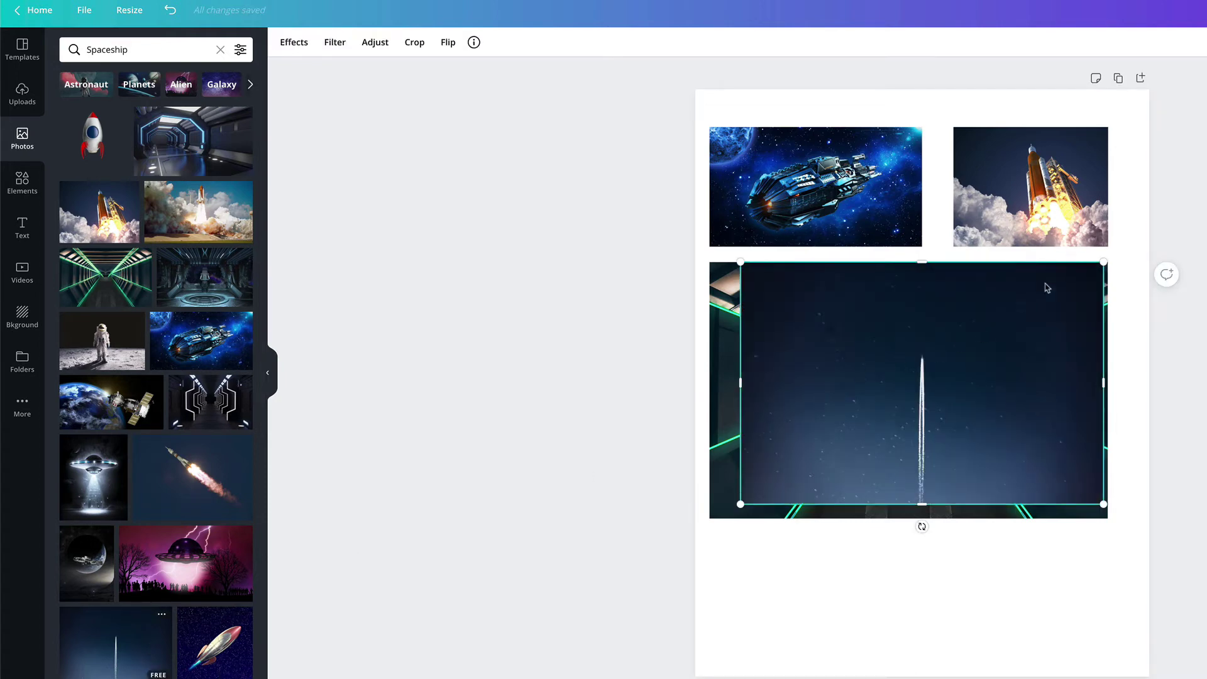
left_click_drag(1103, 264, 916, 385)
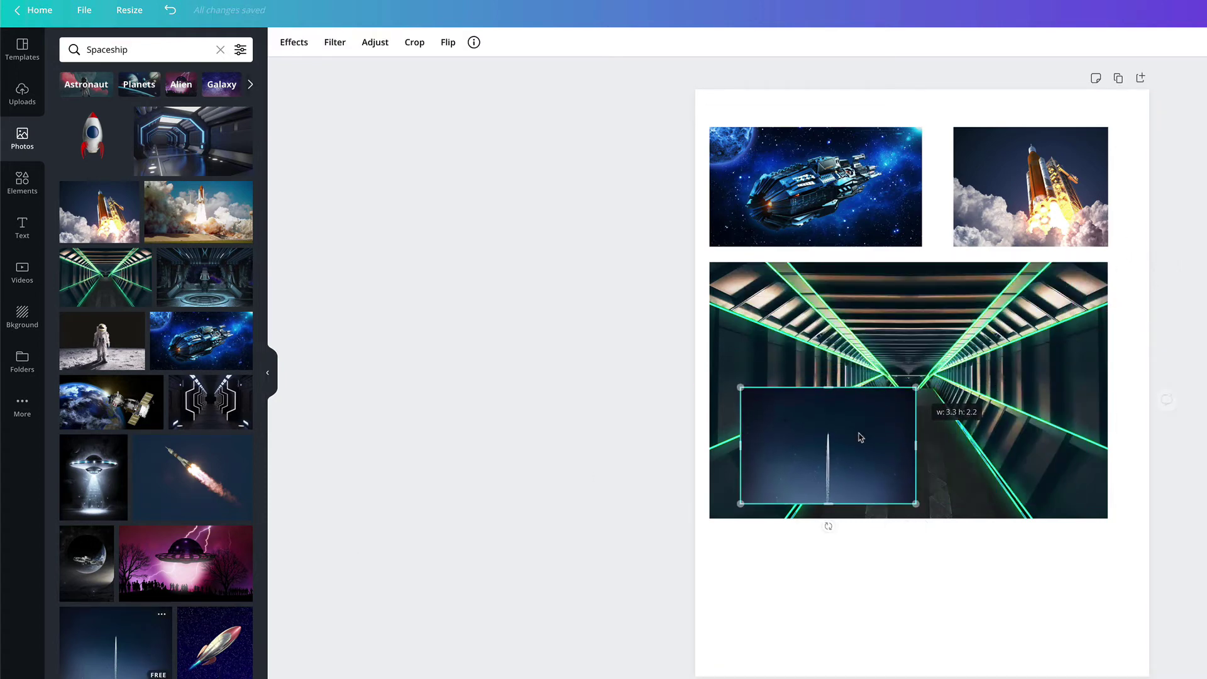
left_click_drag(857, 434, 833, 609)
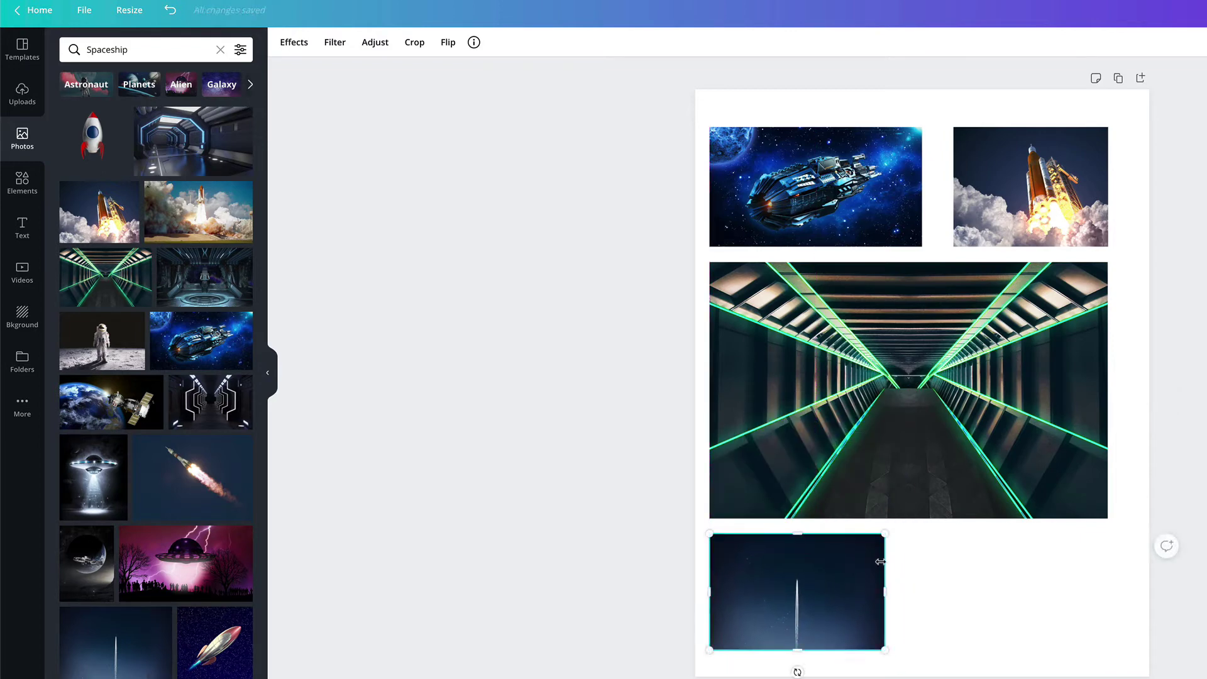
left_click_drag(882, 649, 901, 661)
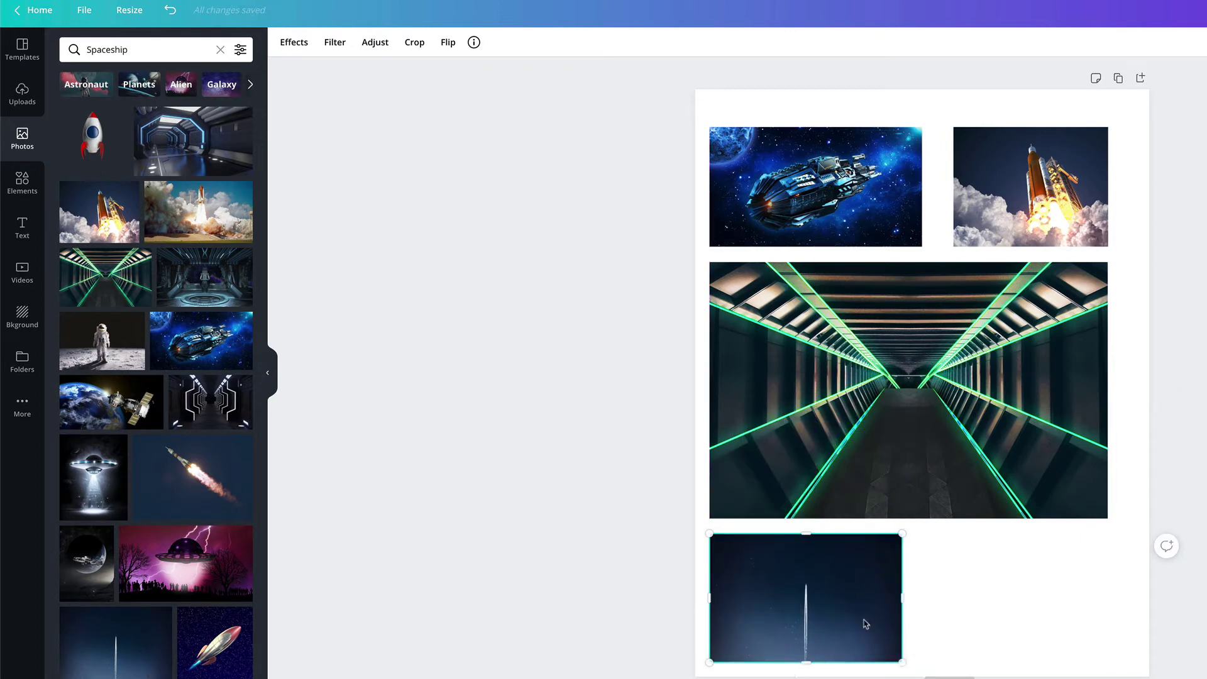
mouse_move(865, 622)
left_mouse_down()
mouse_move(881, 628)
mouse_move(873, 620)
left_mouse_up()
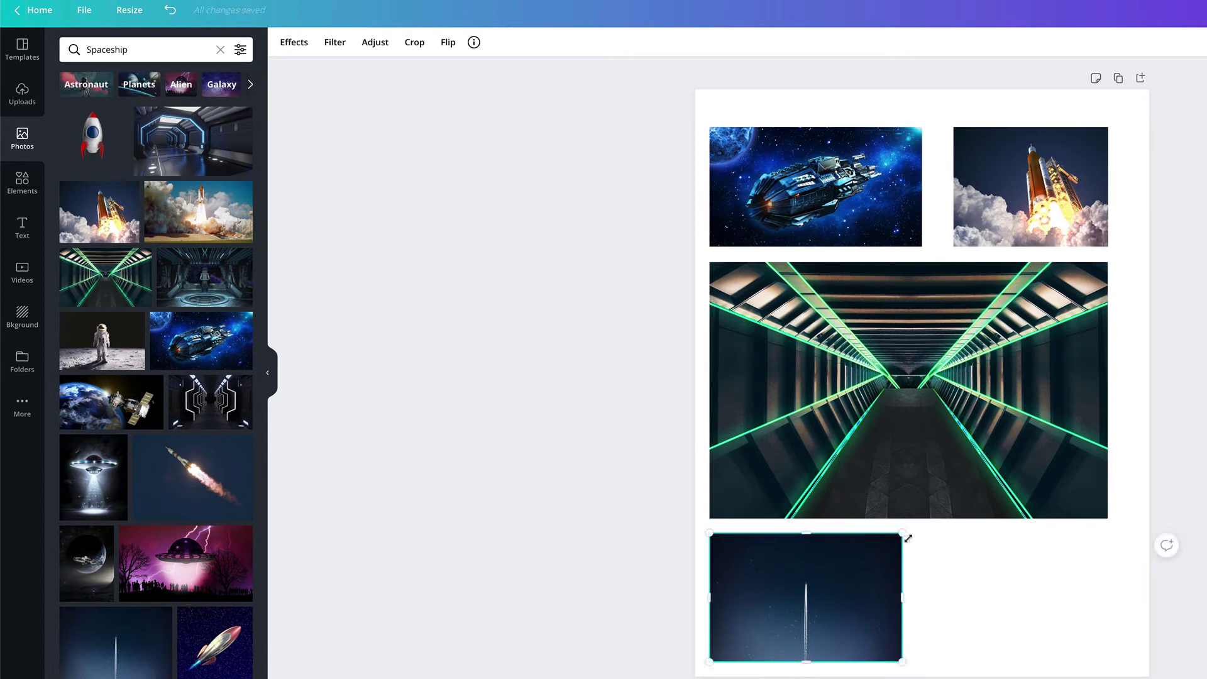
left_click_drag(908, 537, 905, 535)
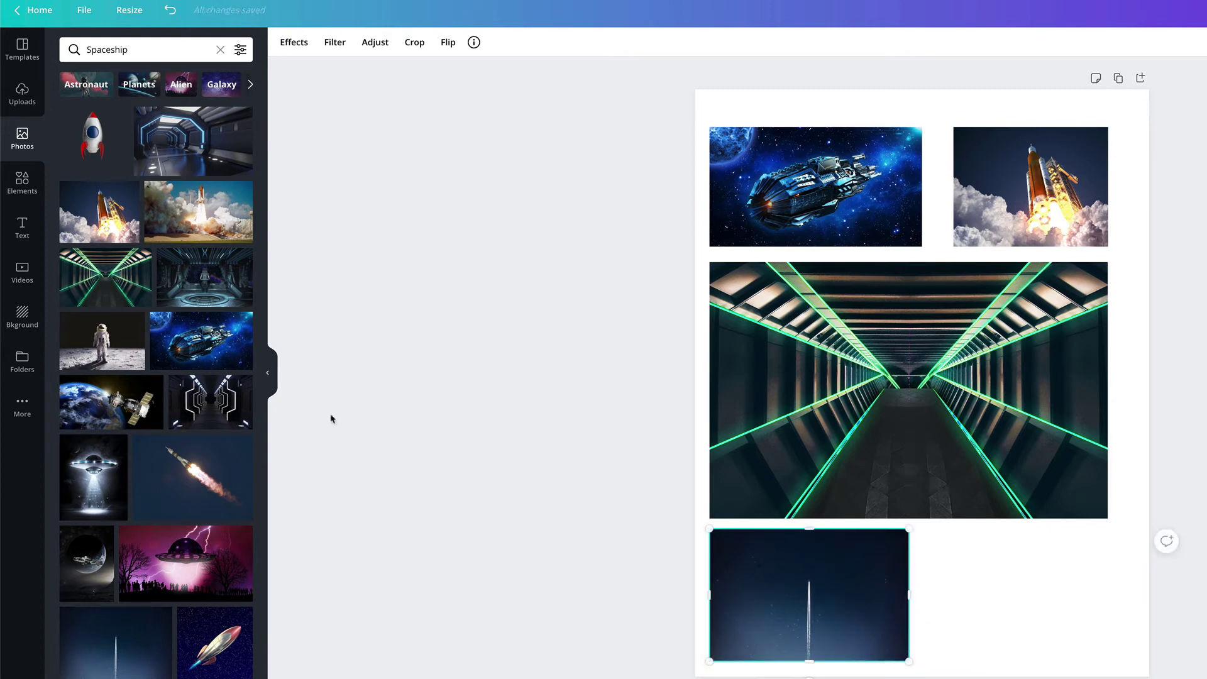
Add the chalkboard rocket drawing photo beside the rocket trail photo and scale it to nearly the same height
scroll(264, 474, "down", 9)
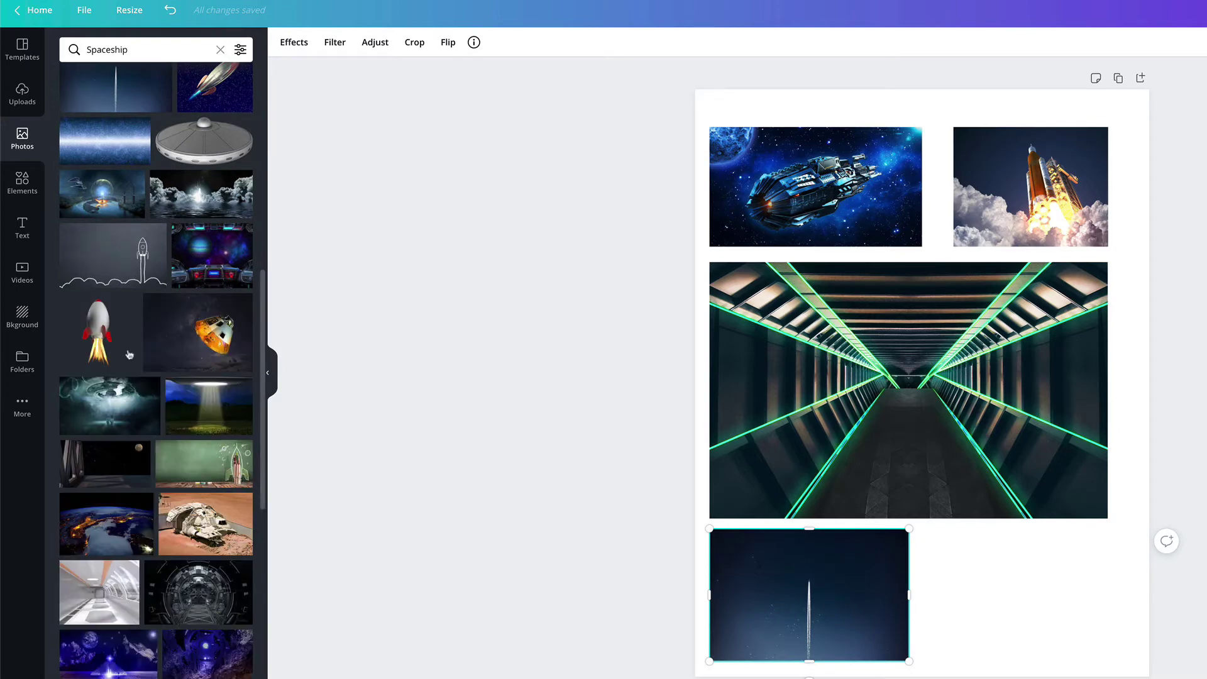
left_click(101, 271)
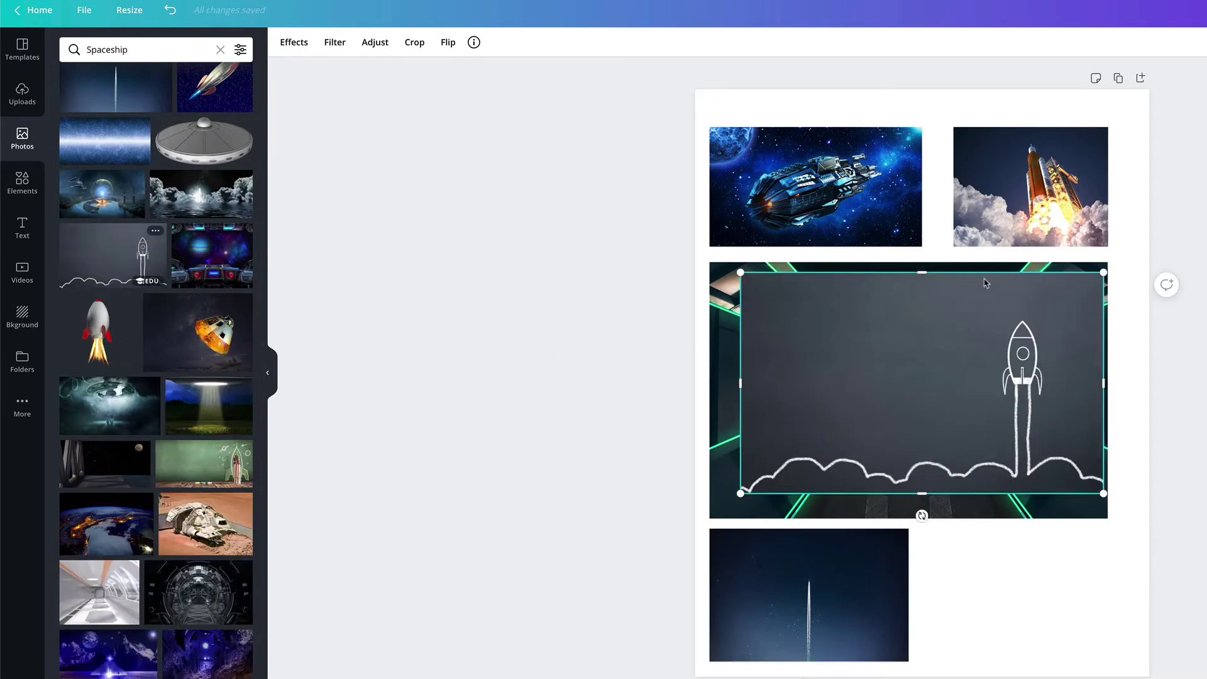
left_click_drag(741, 273, 933, 385)
mouse_move(1043, 441)
left_mouse_down()
mouse_move(1056, 574)
mouse_move(1032, 584)
left_mouse_up()
left_click_drag(1097, 633, 1132, 672)
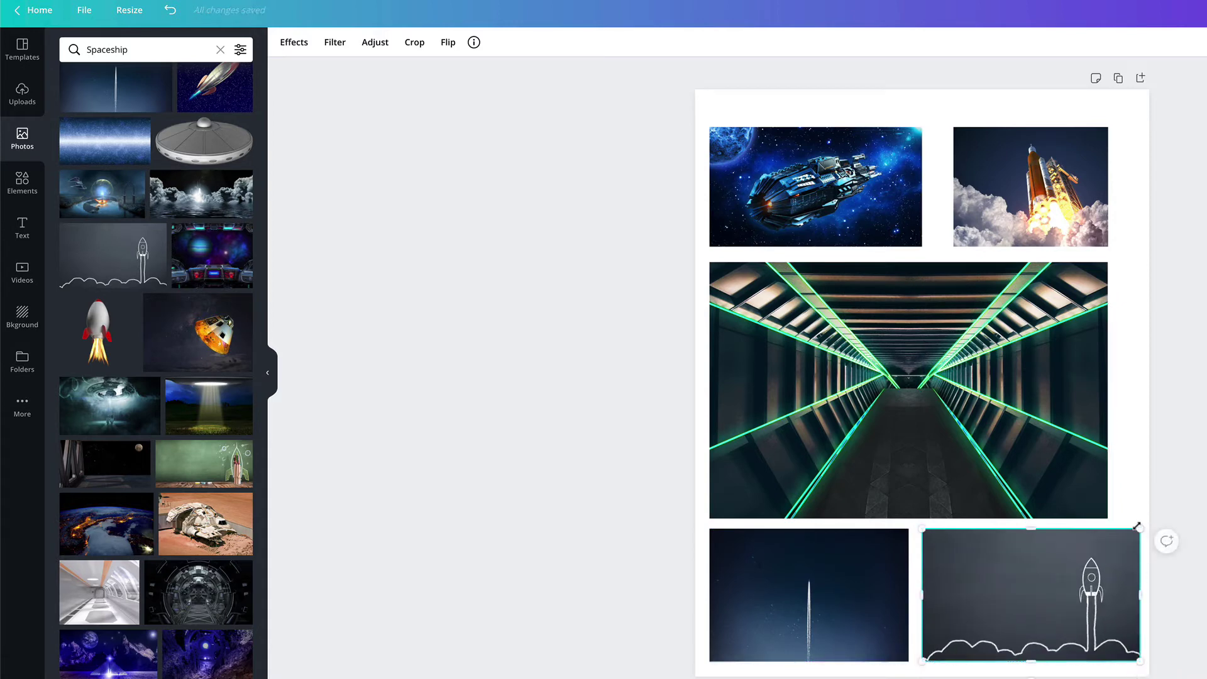
mouse_move(1141, 531)
left_mouse_down()
mouse_move(1116, 536)
mouse_move(1137, 533)
left_mouse_up()
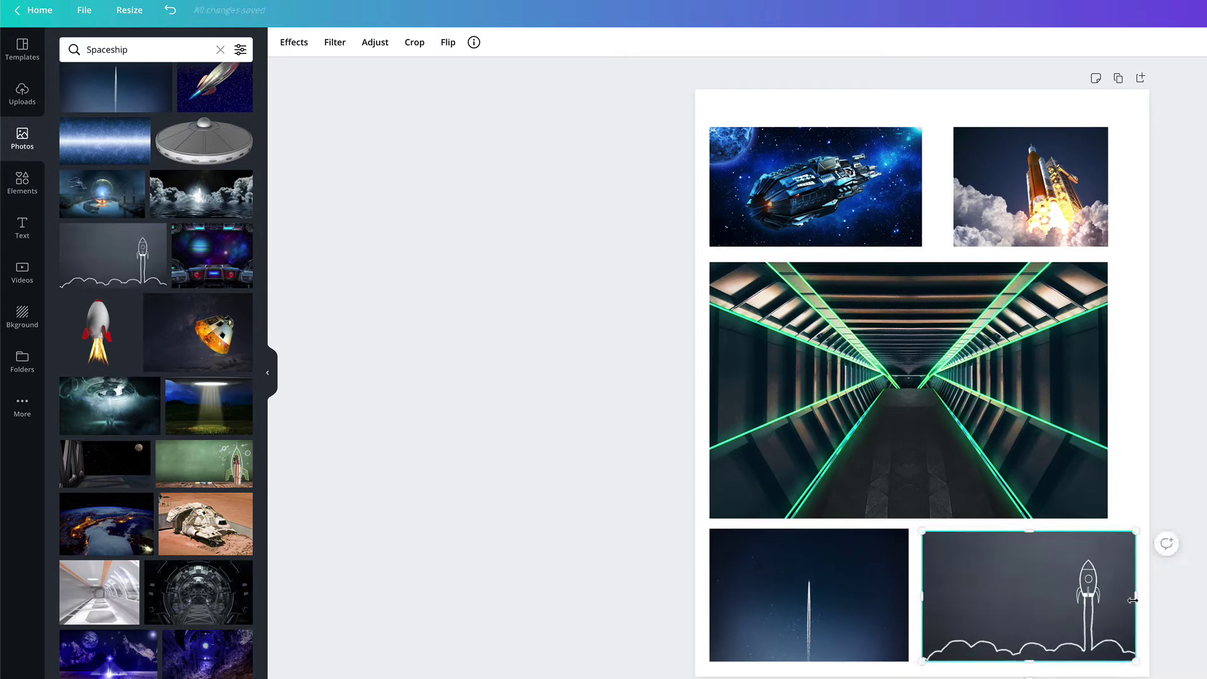
Crop the chalkboard photo's right side to the corridor photo's edge and shift the image left within the crop
left_click_drag(1125, 596, 1108, 596)
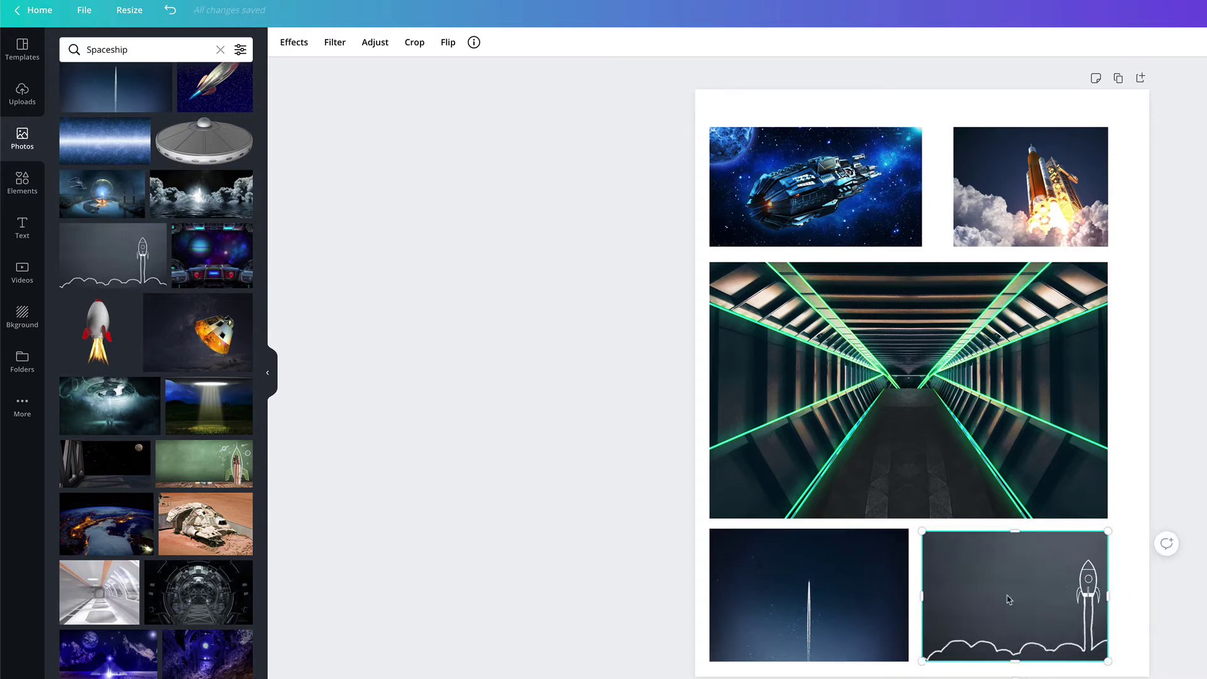
double_click(1028, 605)
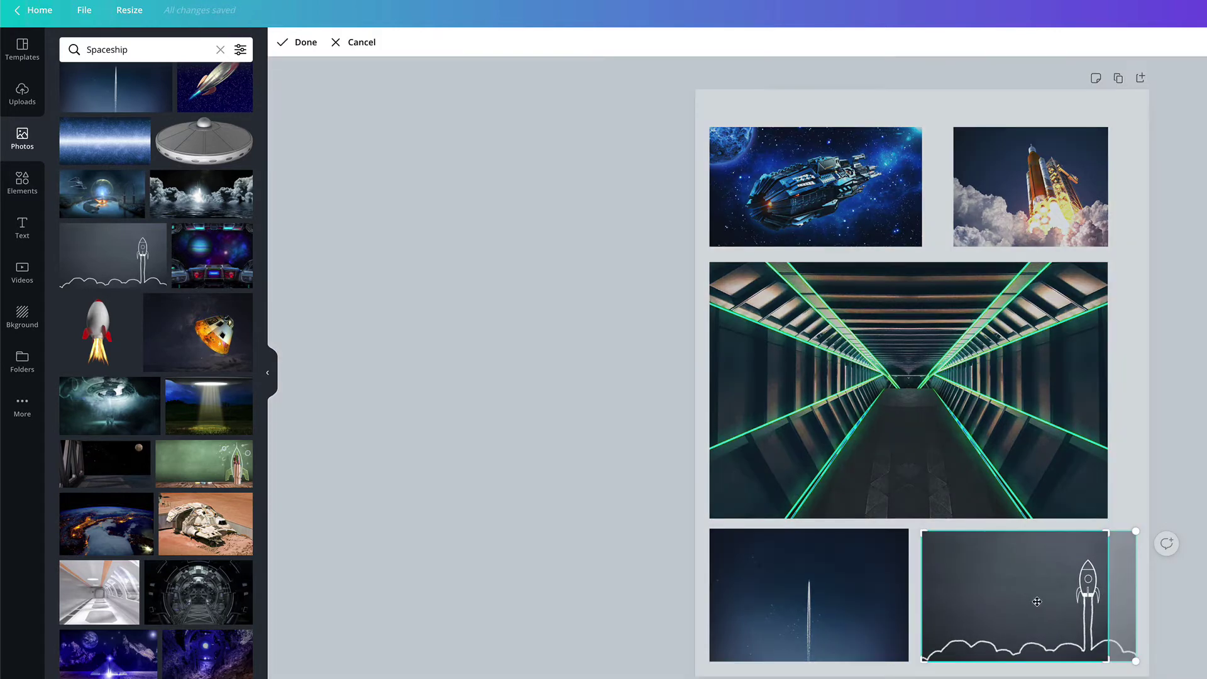
left_click_drag(1042, 602, 1029, 602)
key("Return")
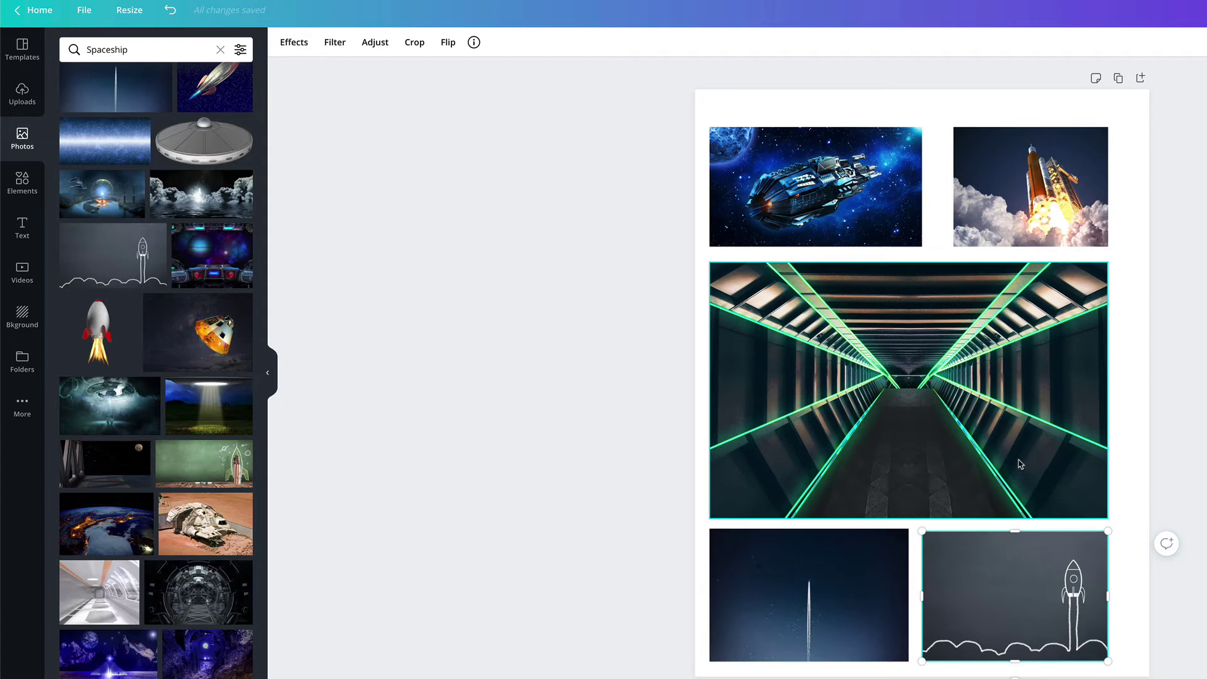
left_click(1128, 418)
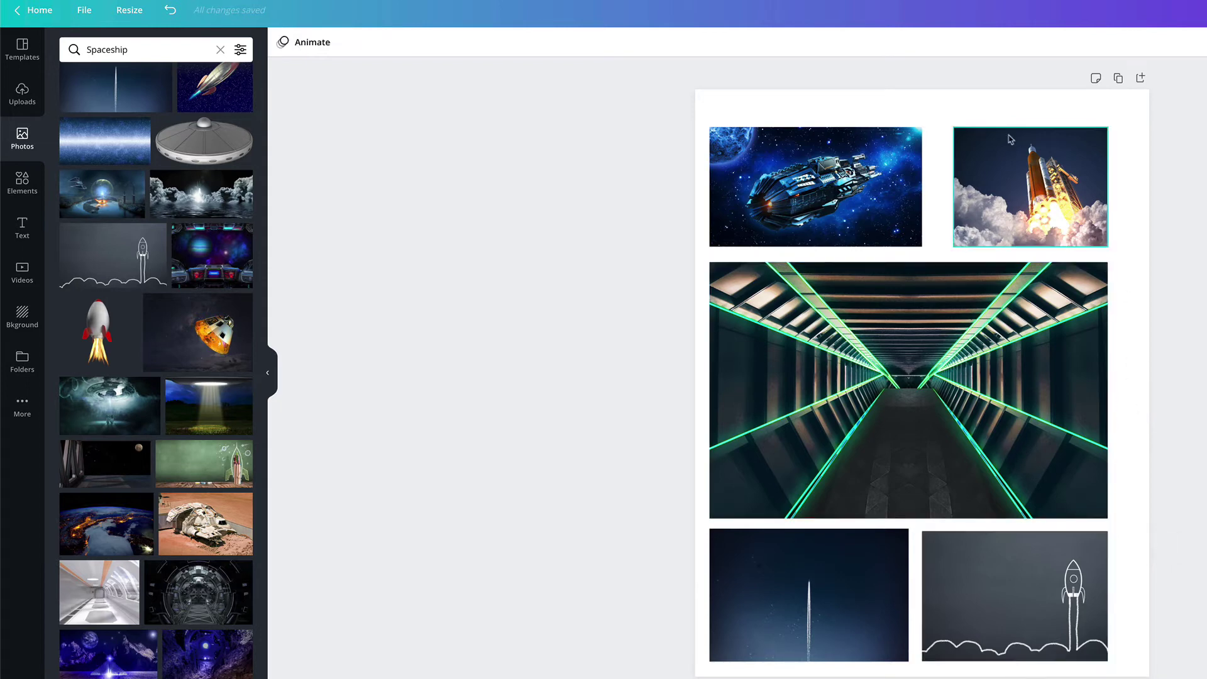
Examine the effects, filters, adjustment and crop options available for the blue spaceship photo
left_click(810, 194)
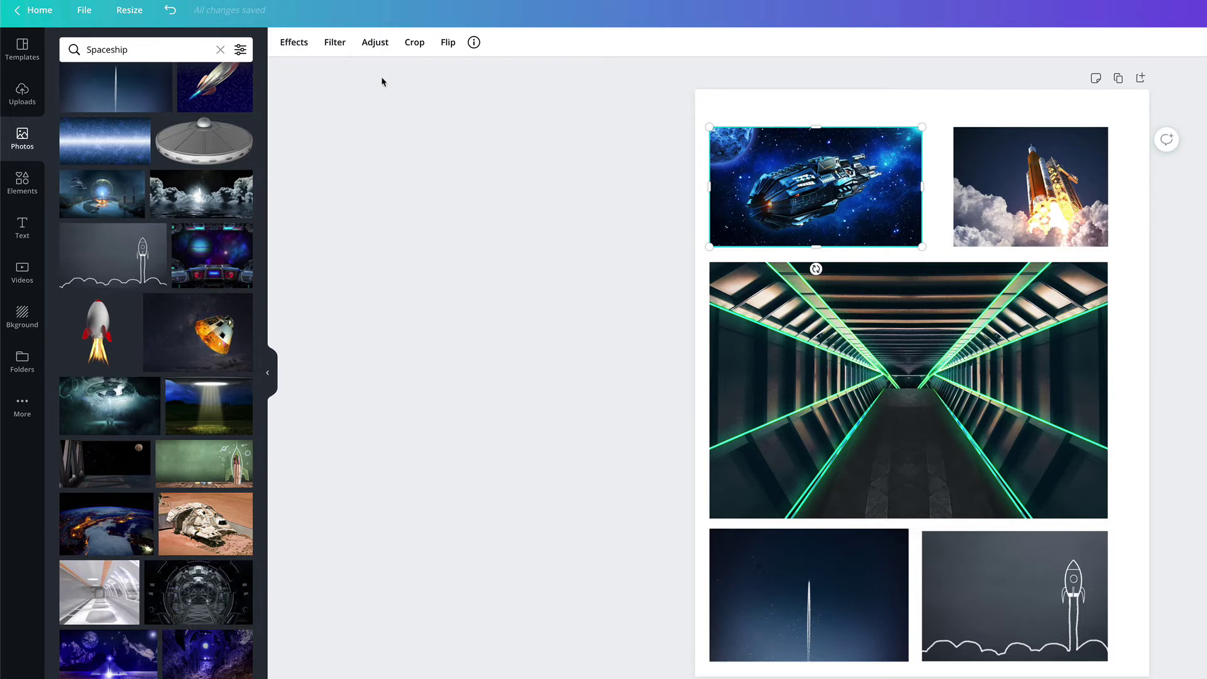
left_click(293, 45)
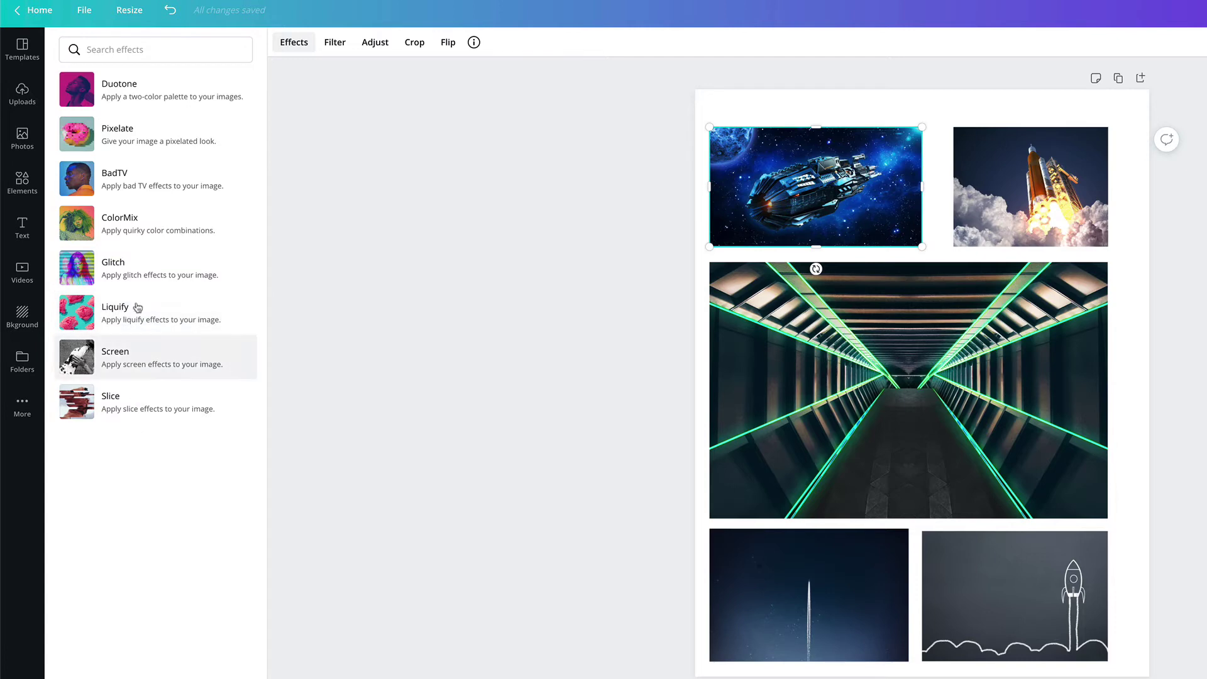
left_click(335, 42)
left_click(375, 43)
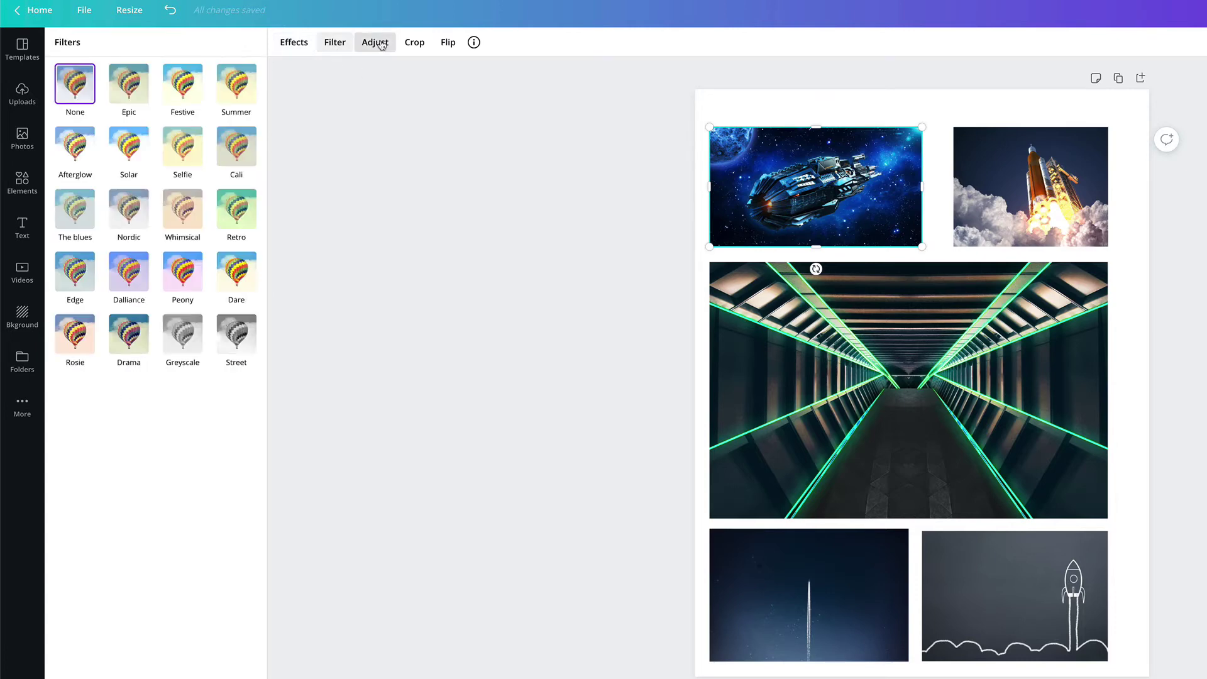
left_click(408, 44)
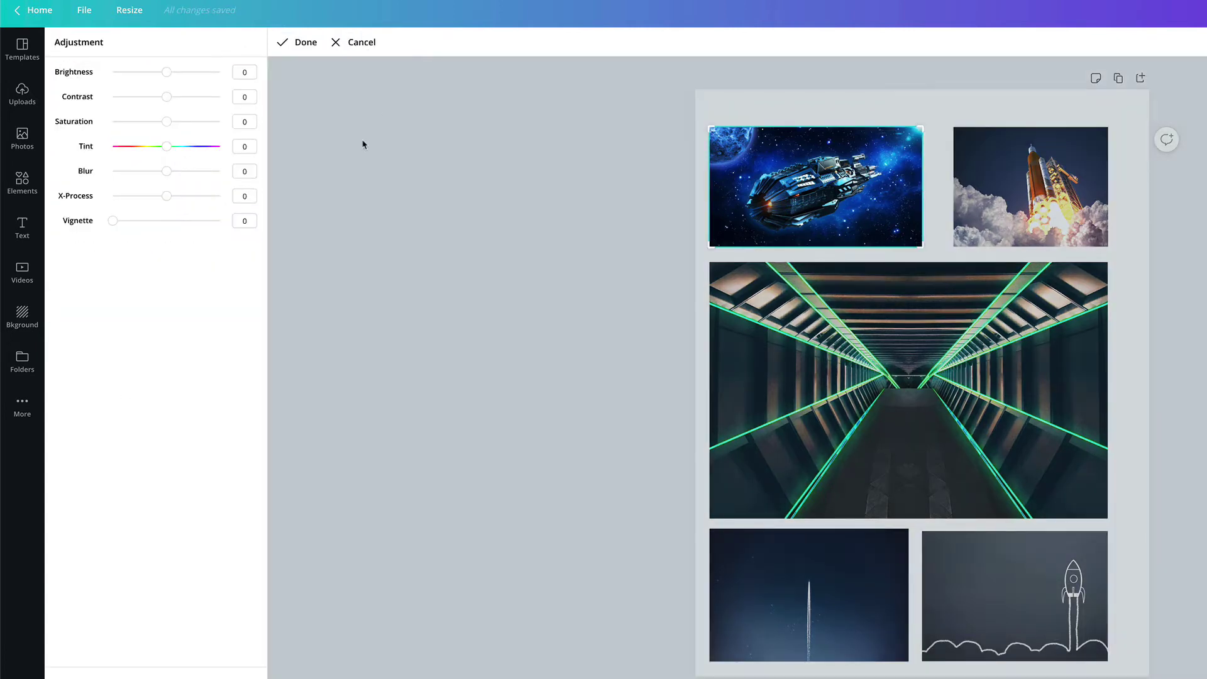
left_click(335, 43)
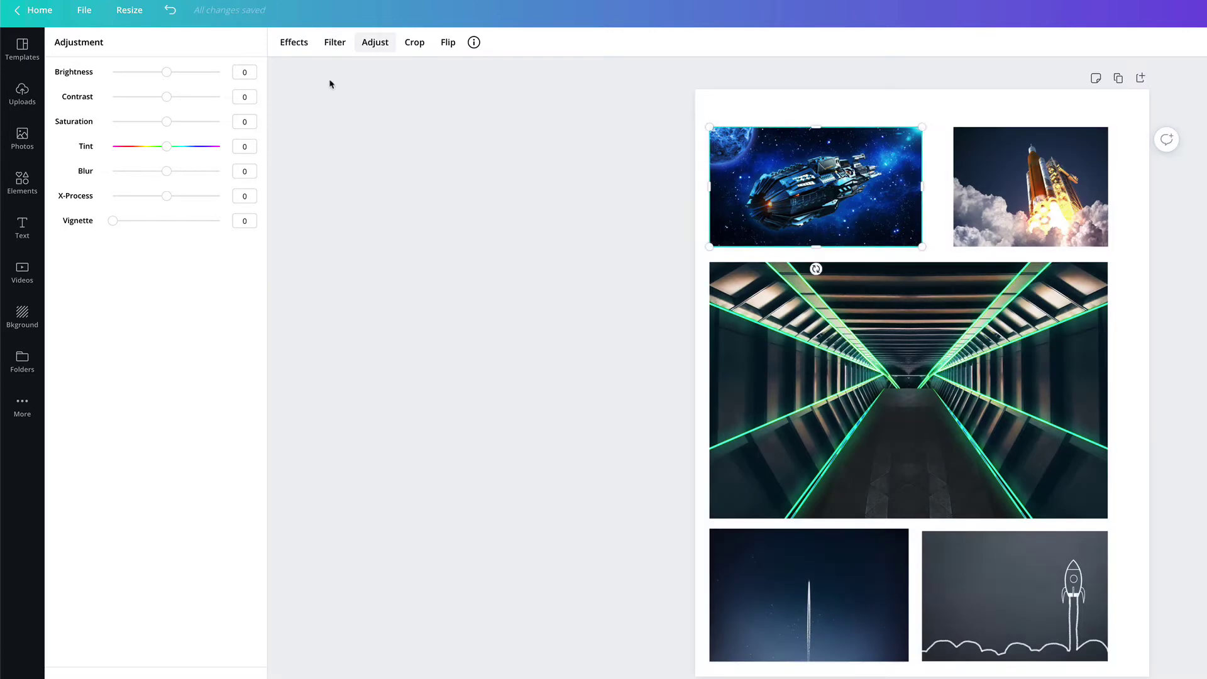
left_click(296, 47)
left_click(293, 46)
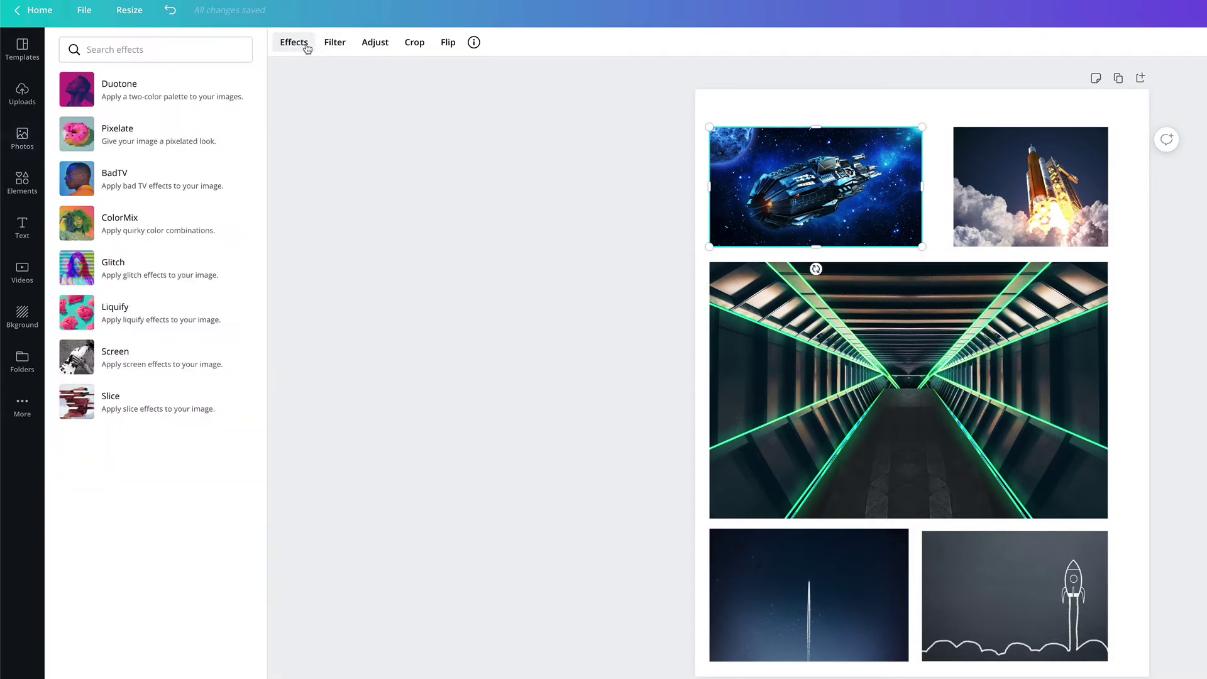
left_click(337, 46)
left_click(377, 46)
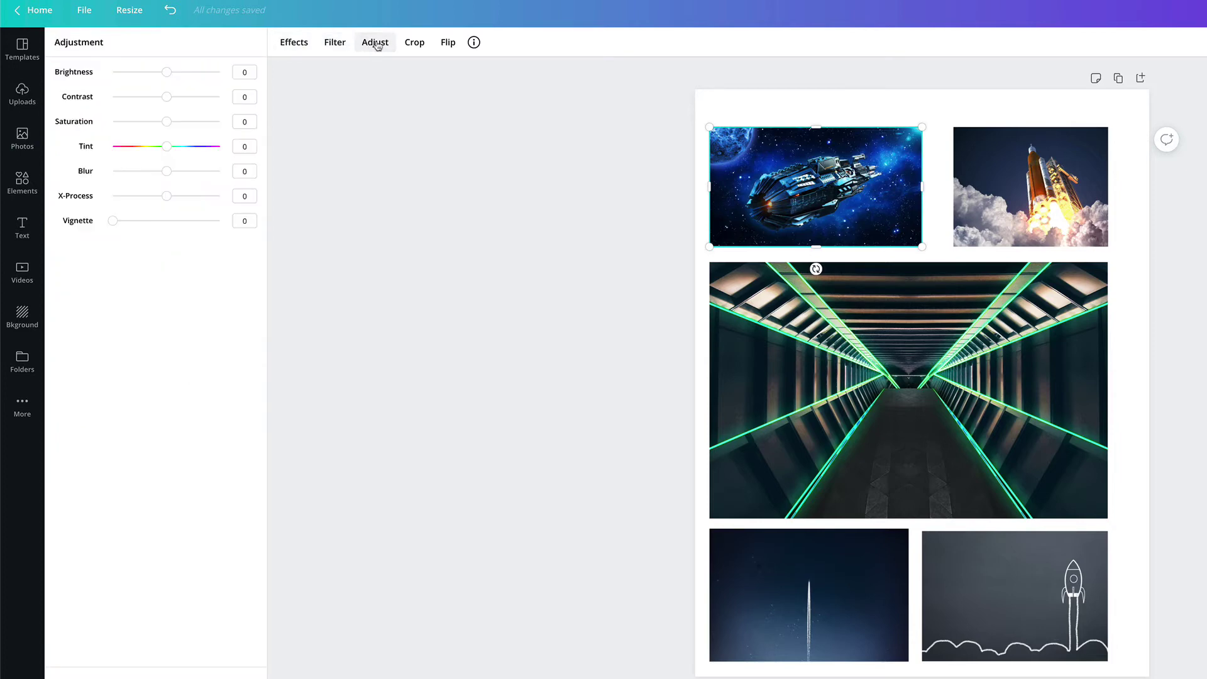
left_click(293, 53)
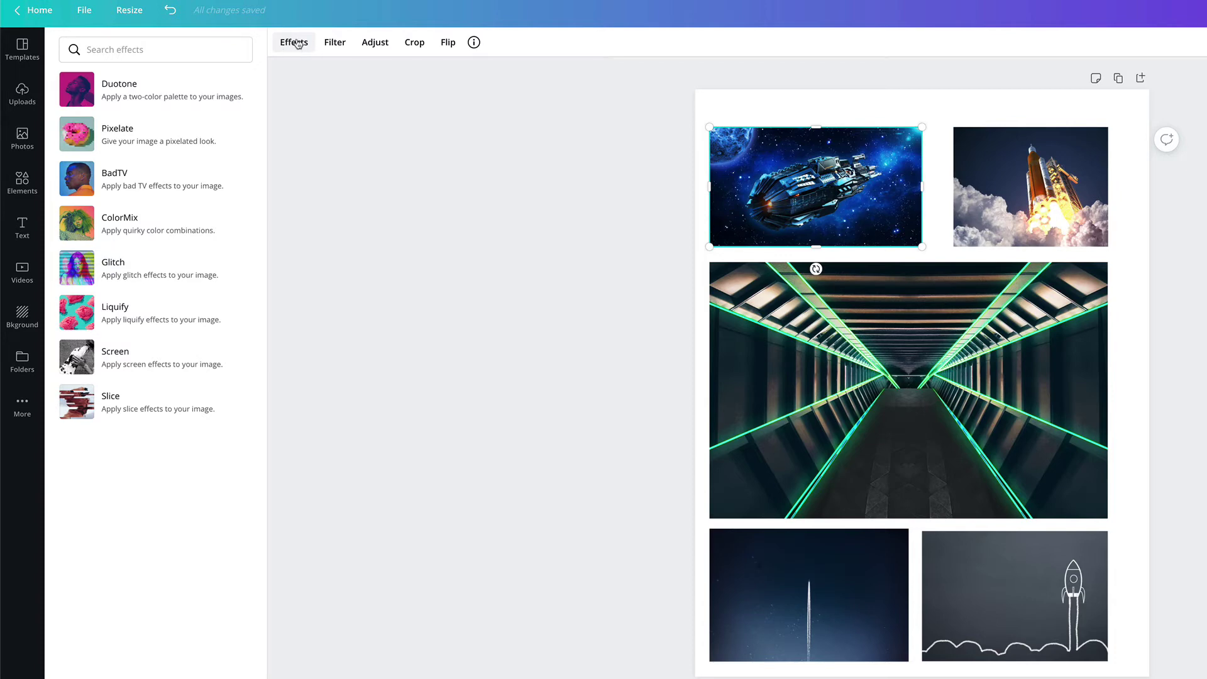
left_click(295, 44)
left_click(296, 44)
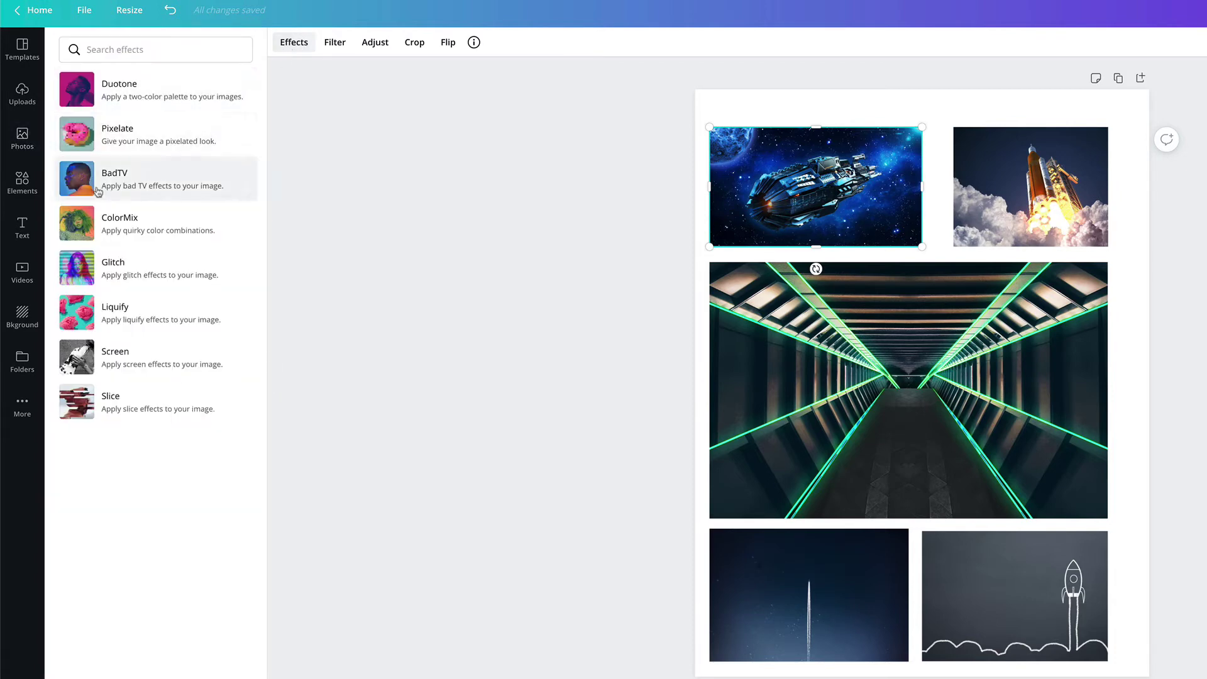
Examine the introductions of the Pixelate and Slice effects, and review the filter choices
left_click(80, 137)
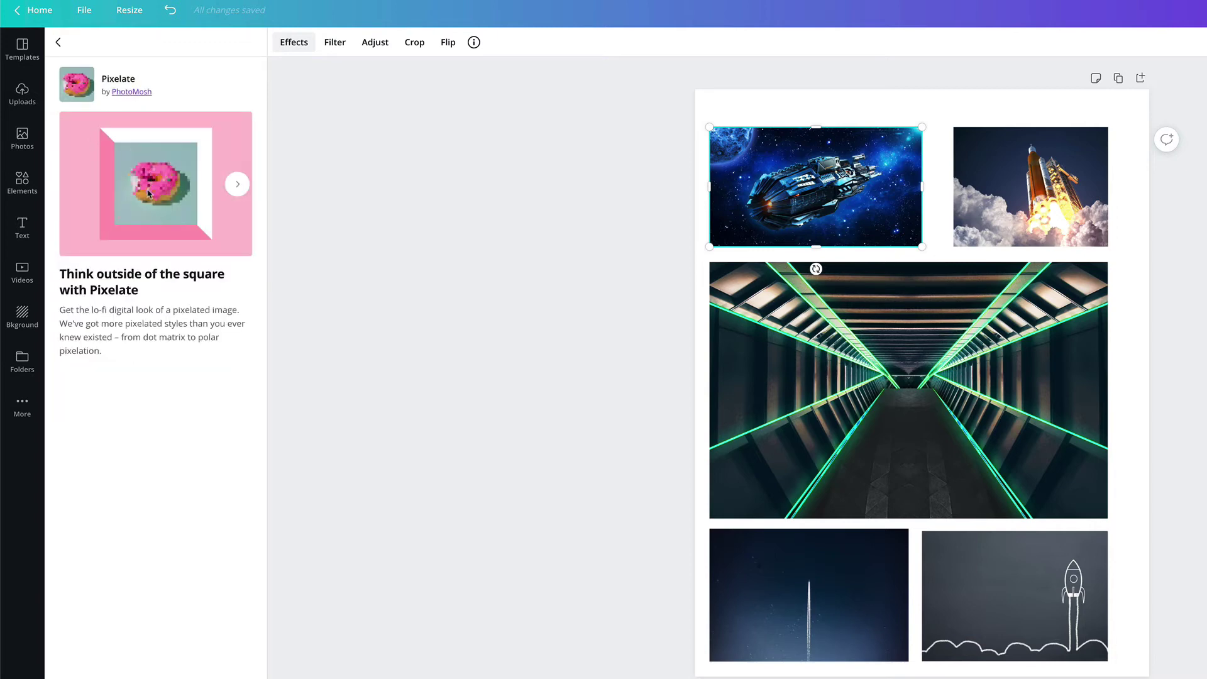
left_click(58, 42)
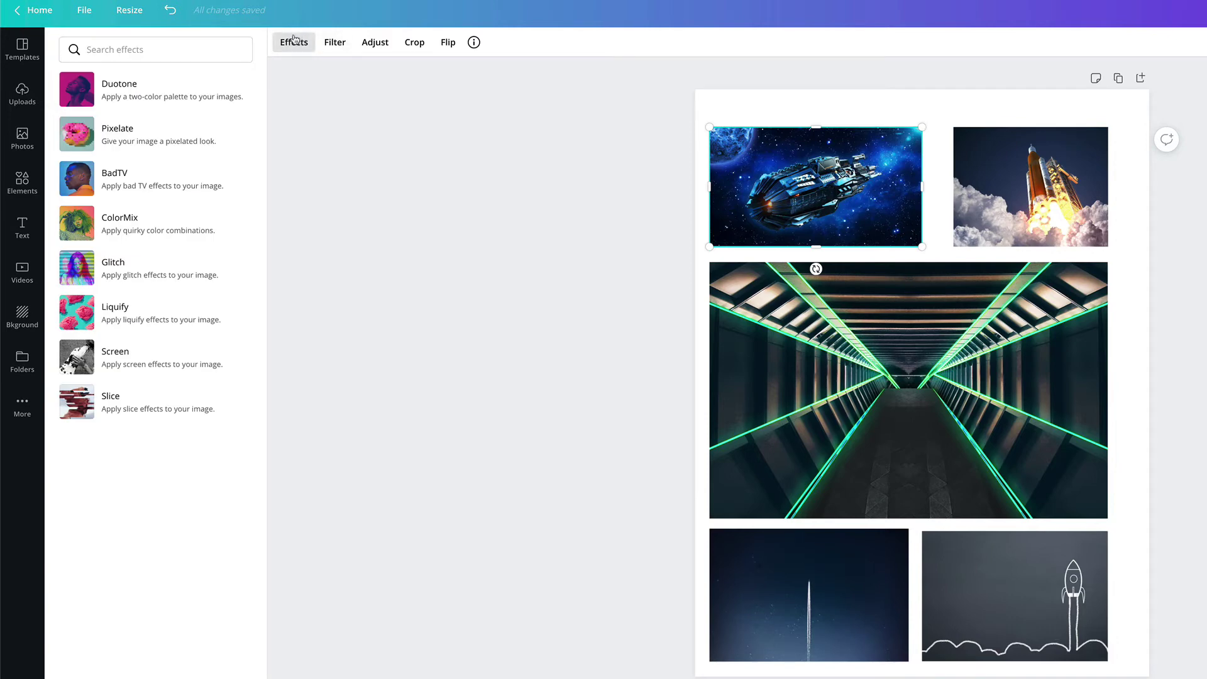
left_click(334, 44)
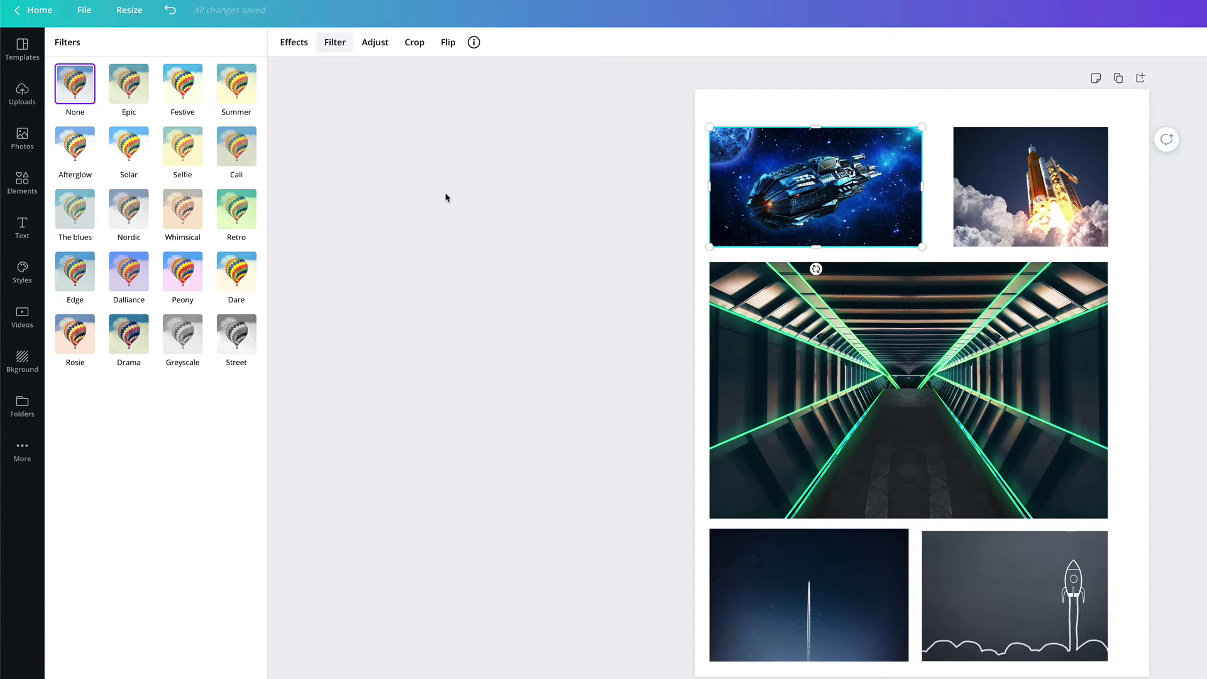
left_click(293, 42)
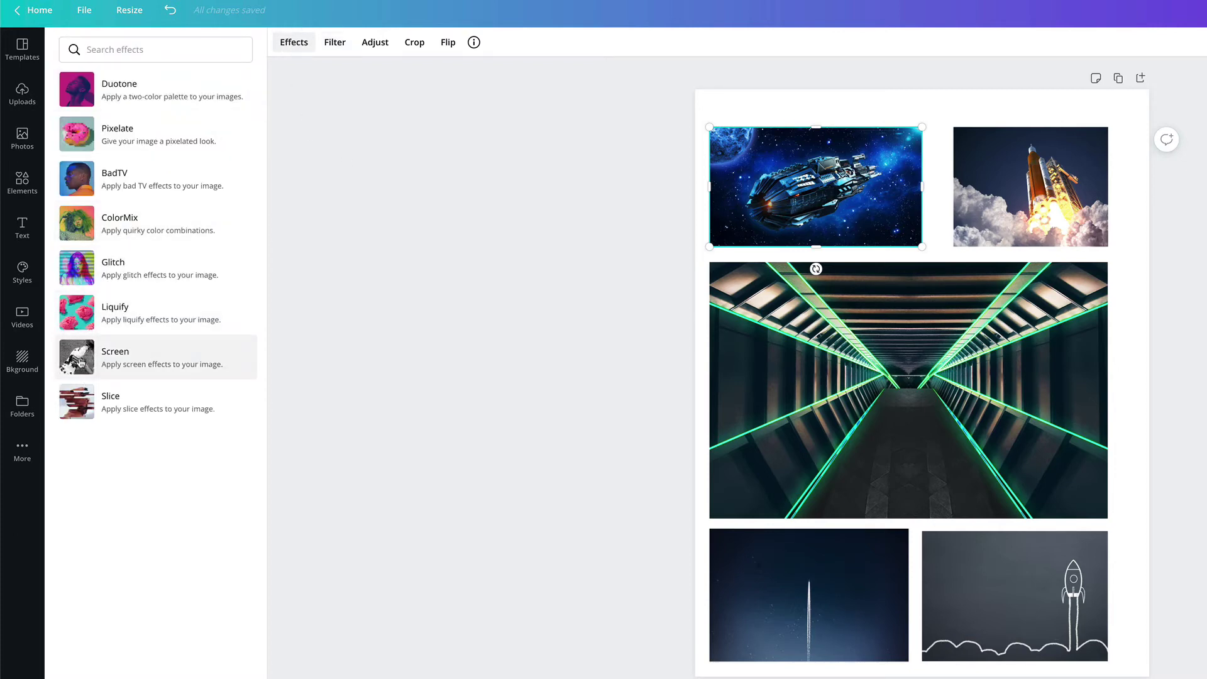
left_click(82, 401)
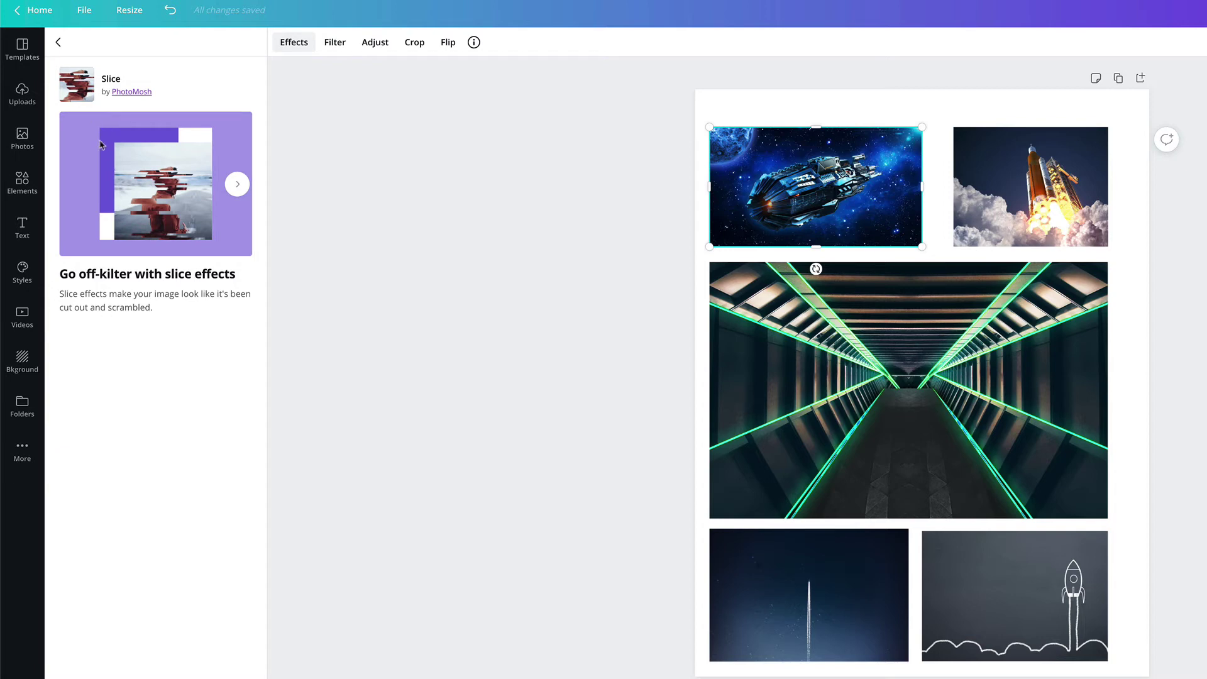
left_click(58, 42)
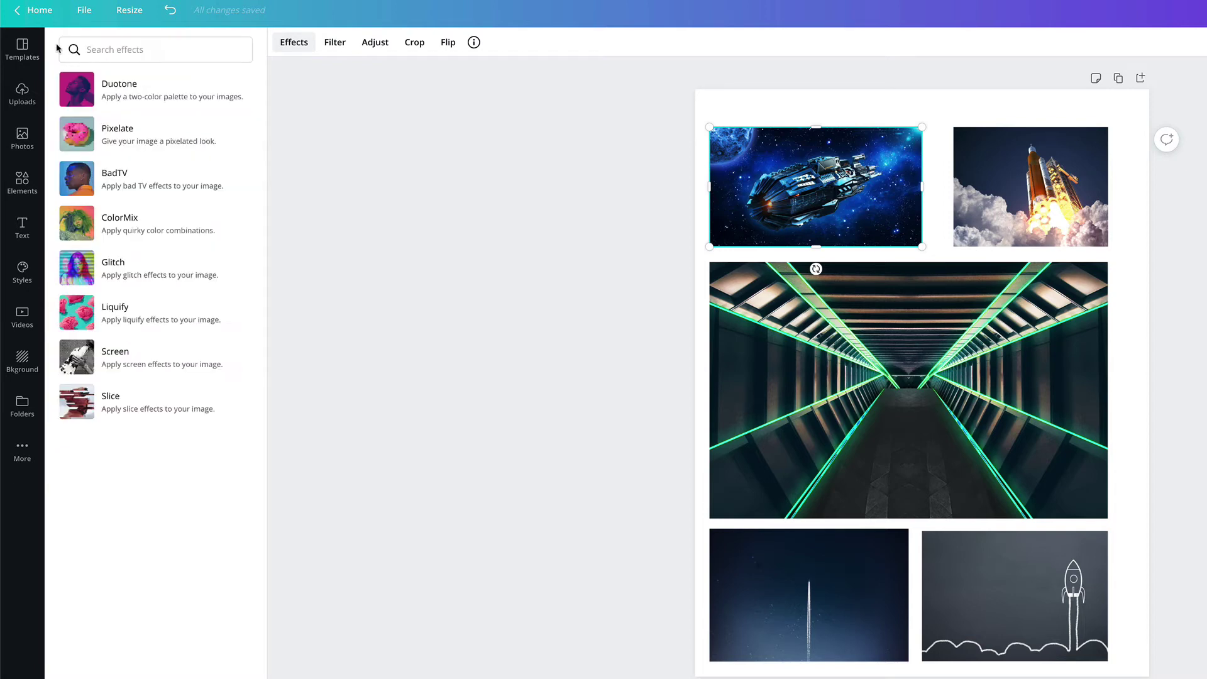
Apply the Retro filter to the spaceship photo with an intensity of 76
left_click(339, 44)
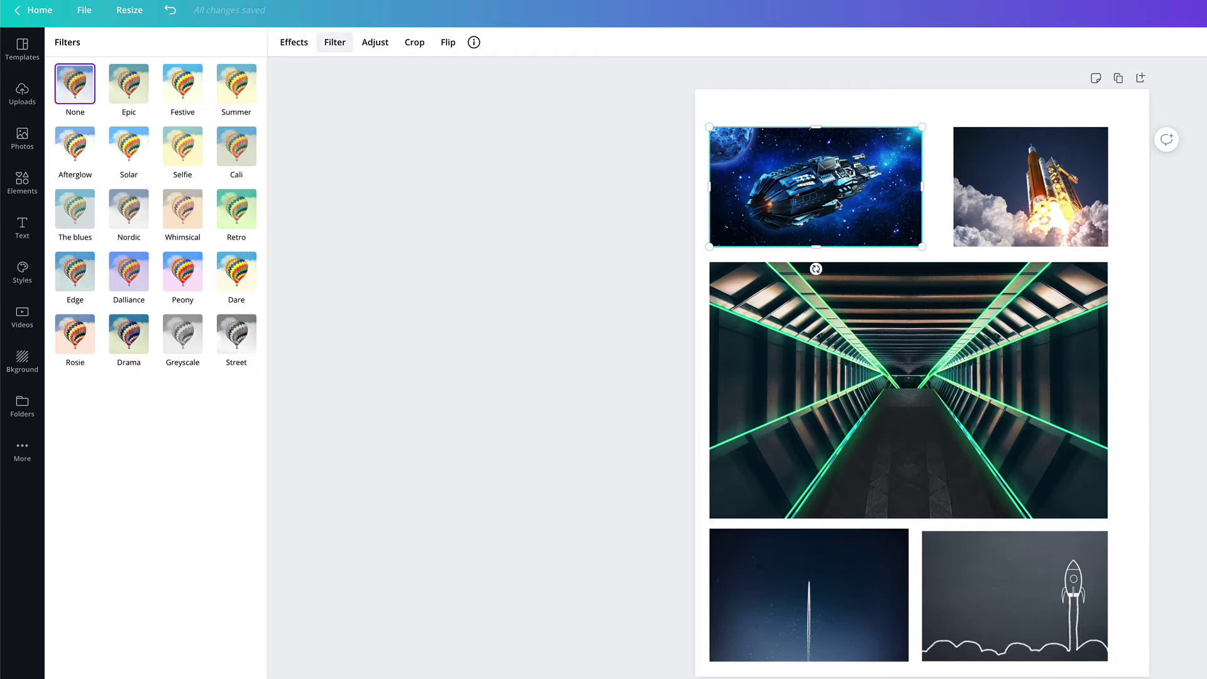
left_click(238, 217)
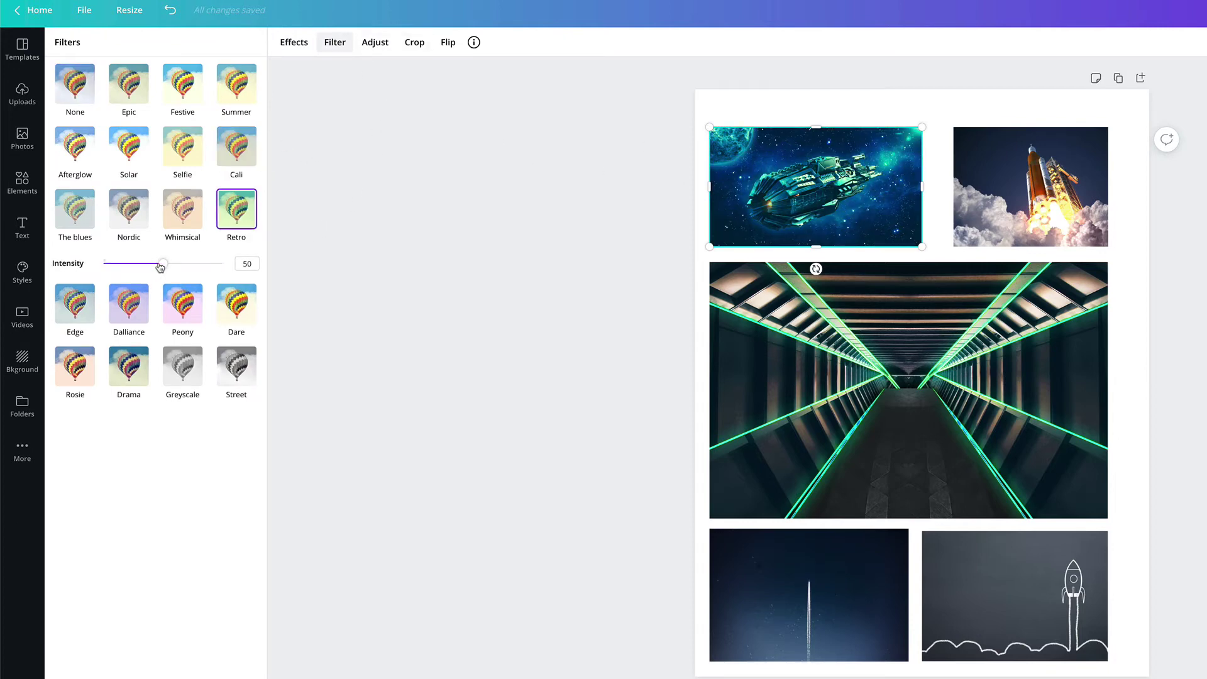
left_click_drag(162, 265, 194, 264)
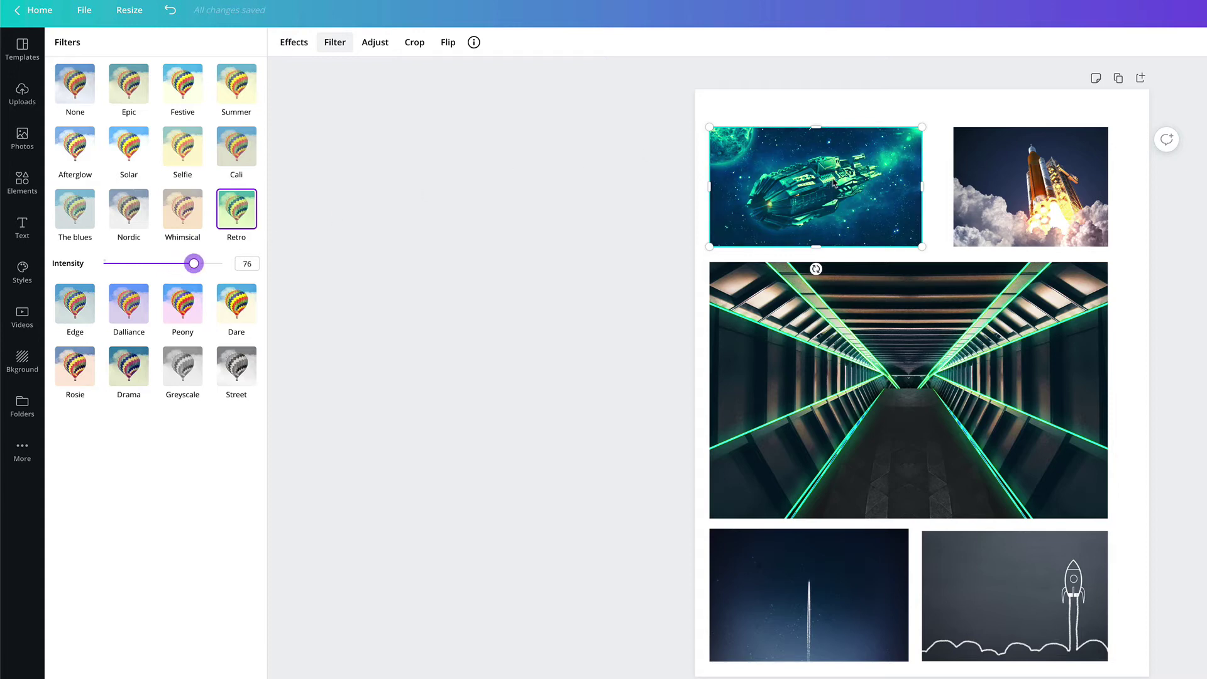
Apply The blues filter to the rocket launch photo with an intensity of 77
left_click(961, 148)
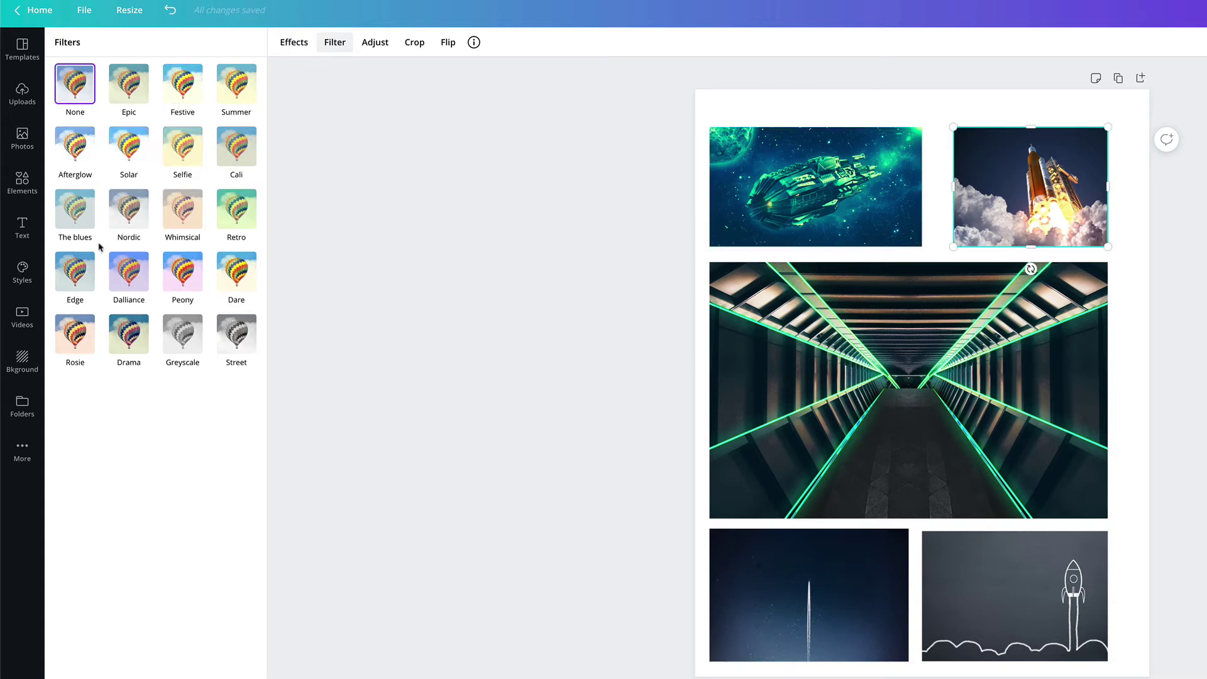
left_click(78, 217)
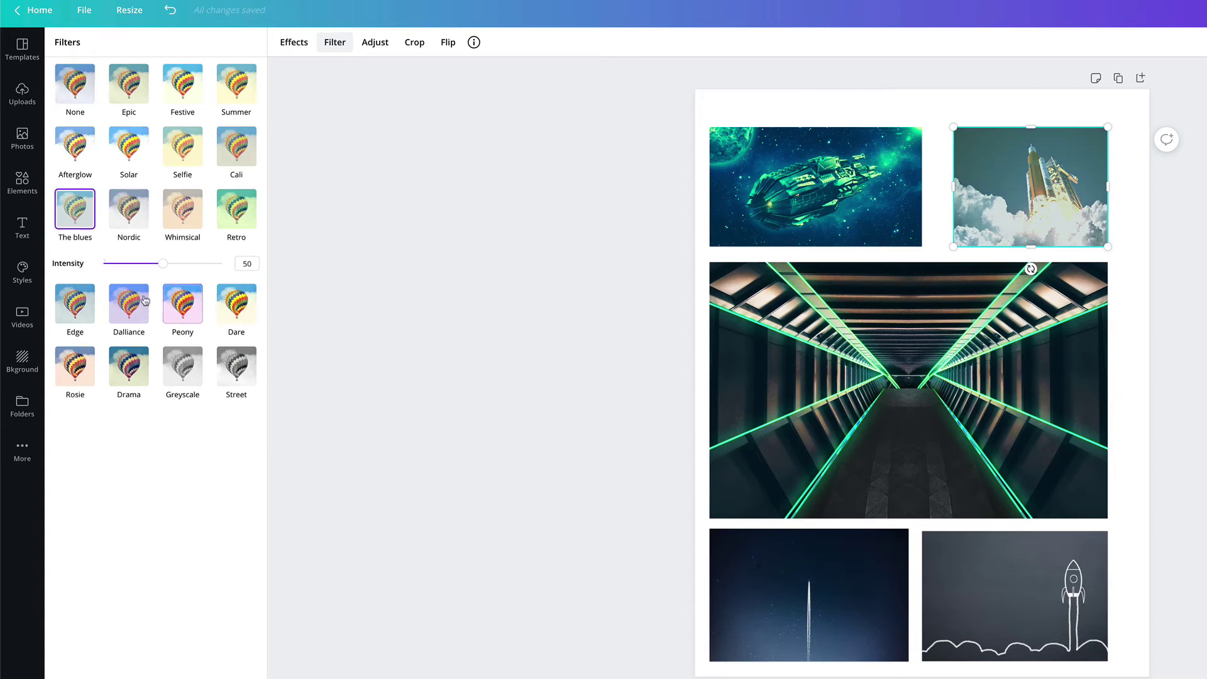
left_click_drag(162, 264, 191, 268)
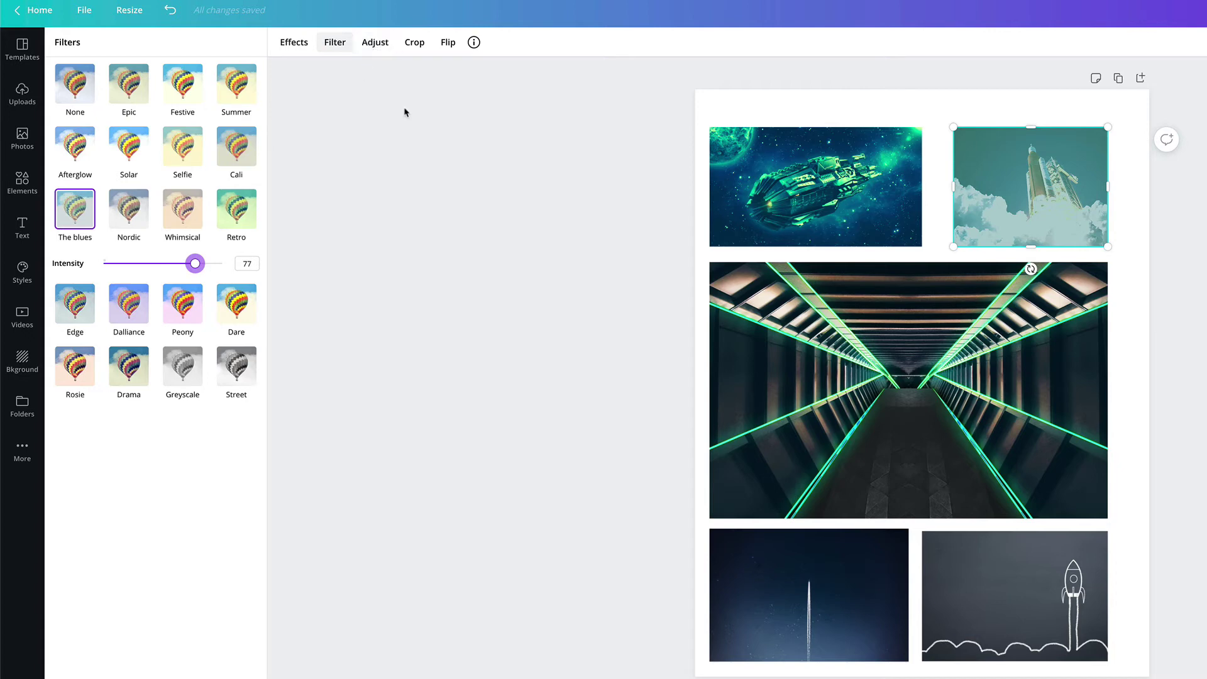
Adjust the green-lit corridor photo with saturation 0, tint -100 and blur 21
left_click(794, 285)
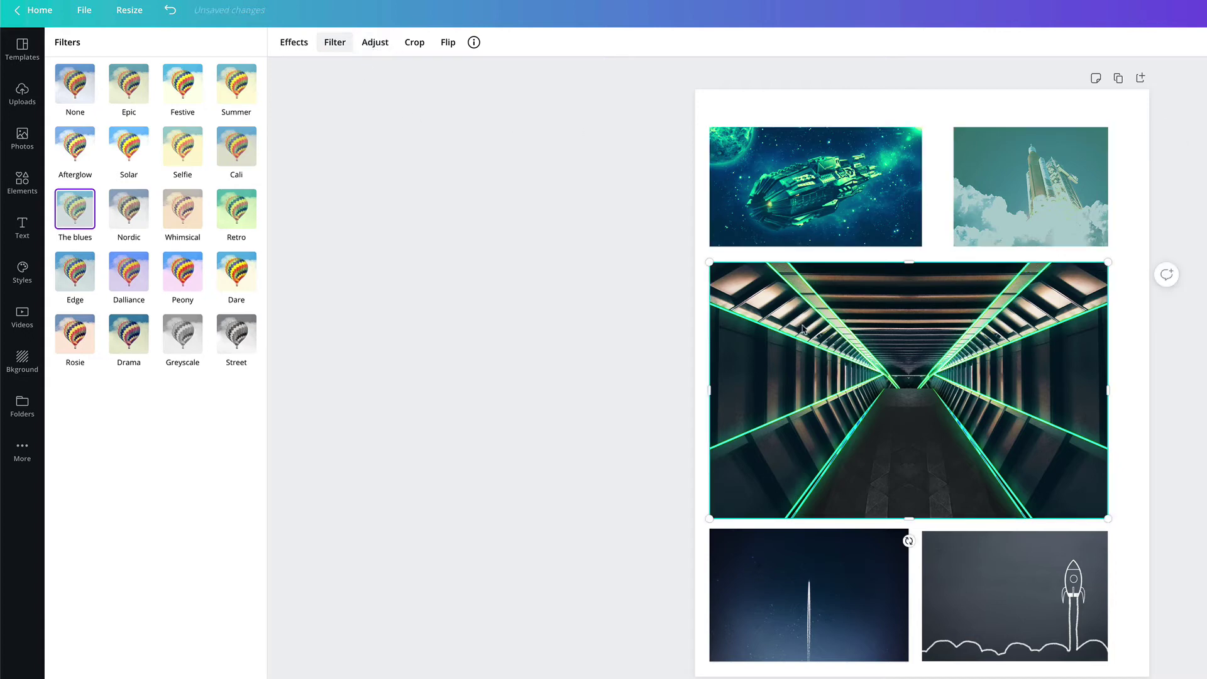
left_click(375, 44)
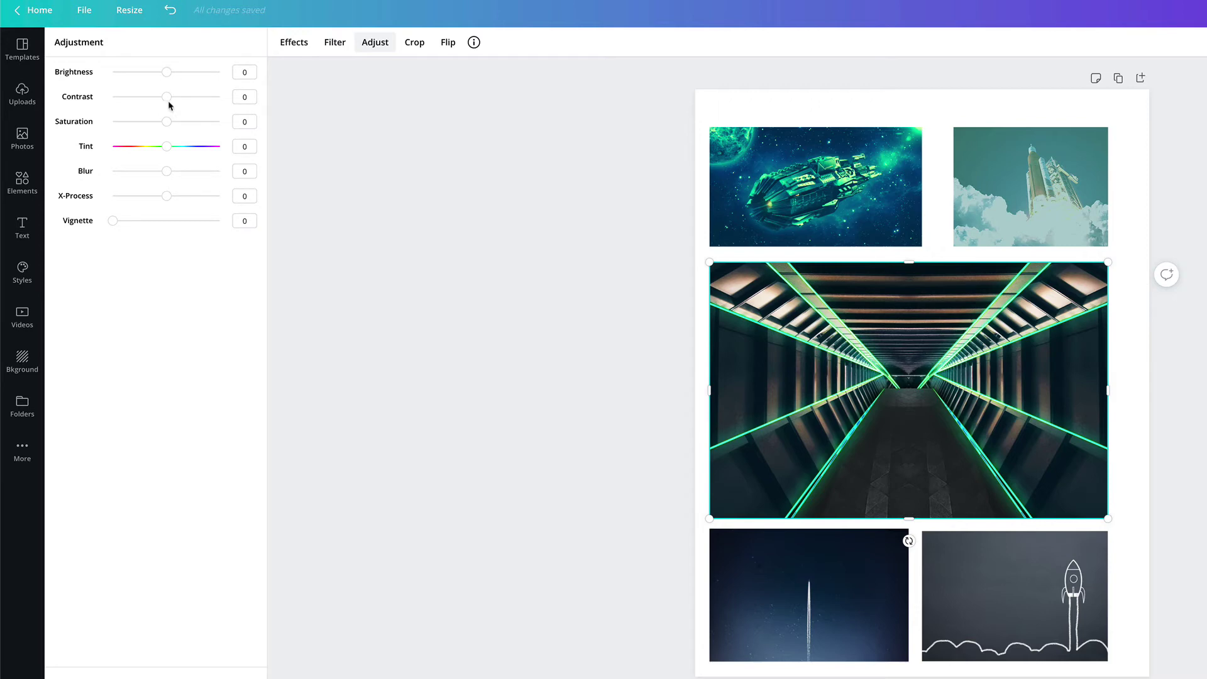
mouse_move(171, 124)
left_mouse_down()
mouse_move(183, 121)
mouse_move(167, 121)
left_mouse_up()
left_click(170, 123)
left_click(169, 122)
key("Left")
left_click_drag(166, 147, 104, 151)
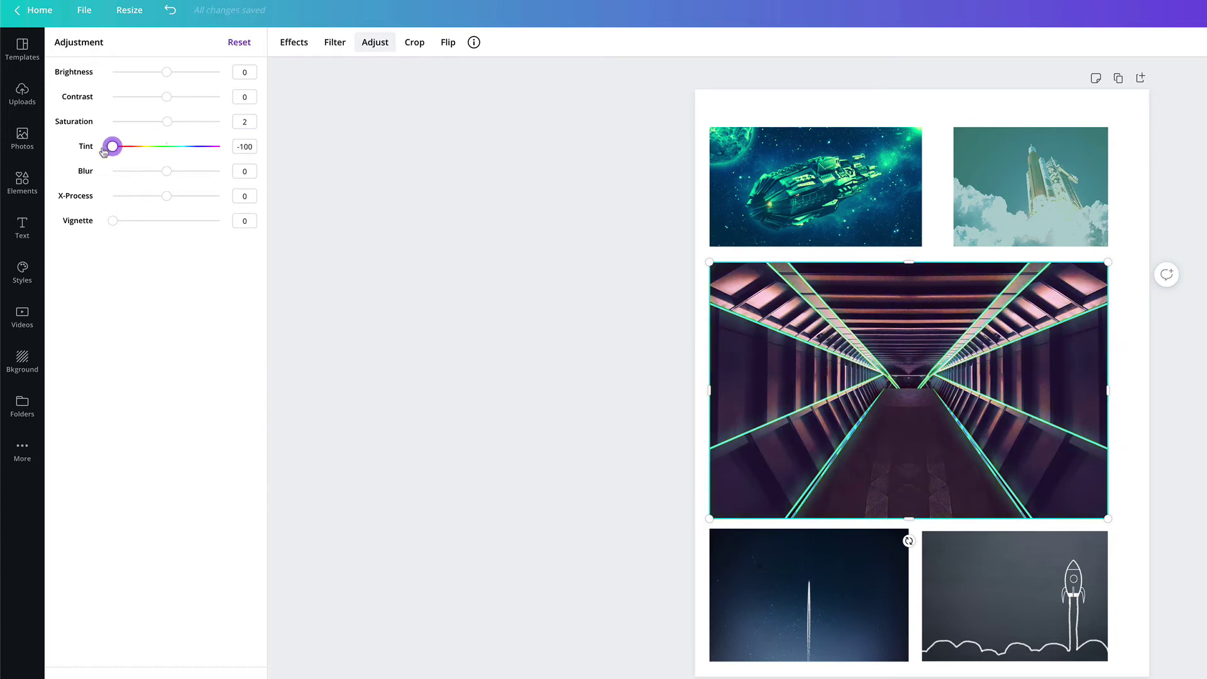
left_click(166, 123)
mouse_move(166, 171)
left_mouse_down()
mouse_move(114, 171)
mouse_move(189, 171)
mouse_move(178, 171)
left_mouse_up()
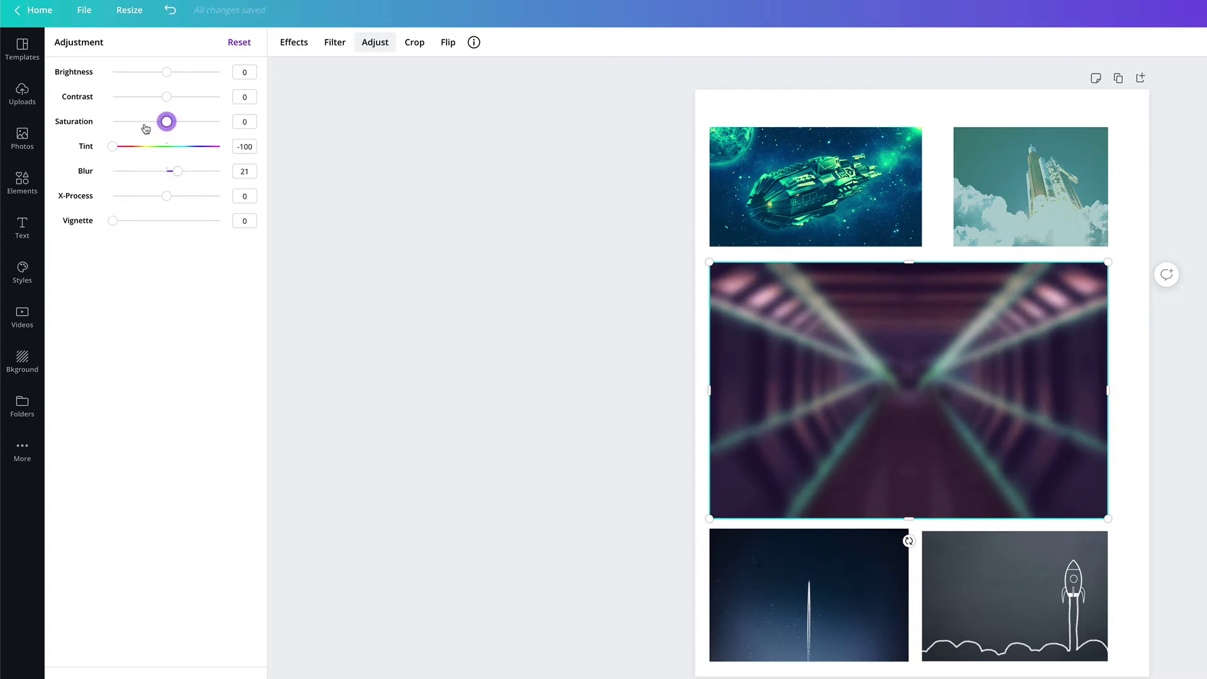
Try the corridor photo's saturation at 100, -100, -35 and 80, with its tint at -49
left_click_drag(167, 122, 221, 123)
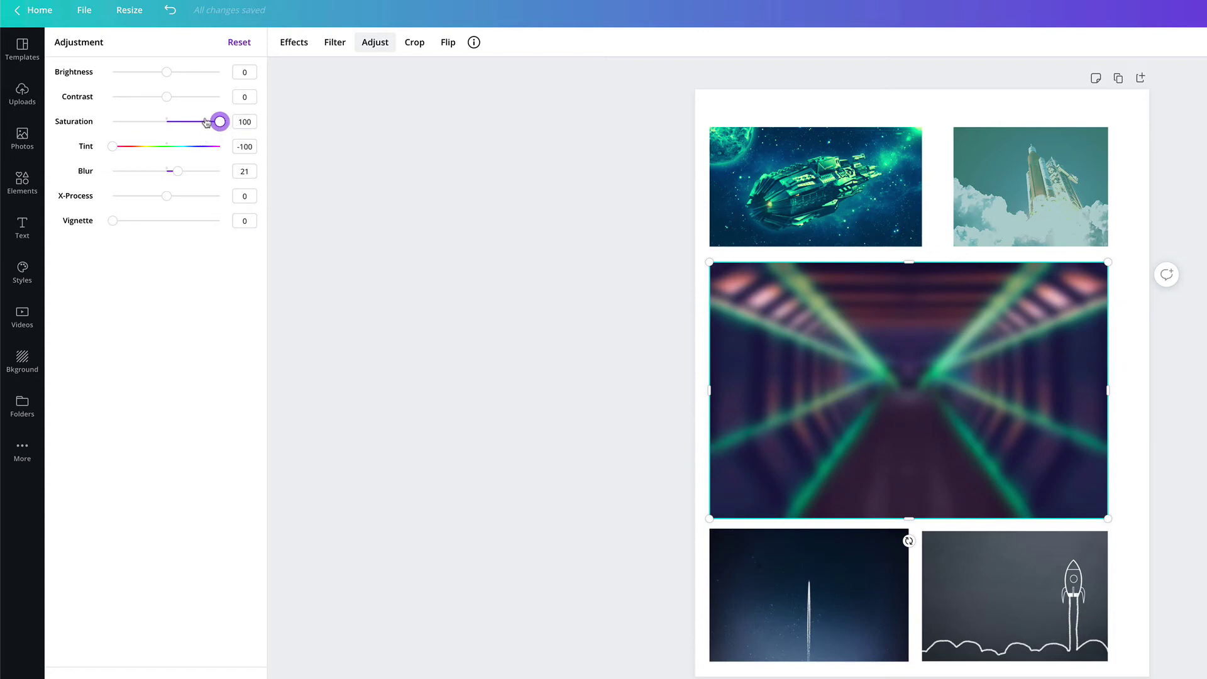
left_click_drag(207, 122, 106, 130)
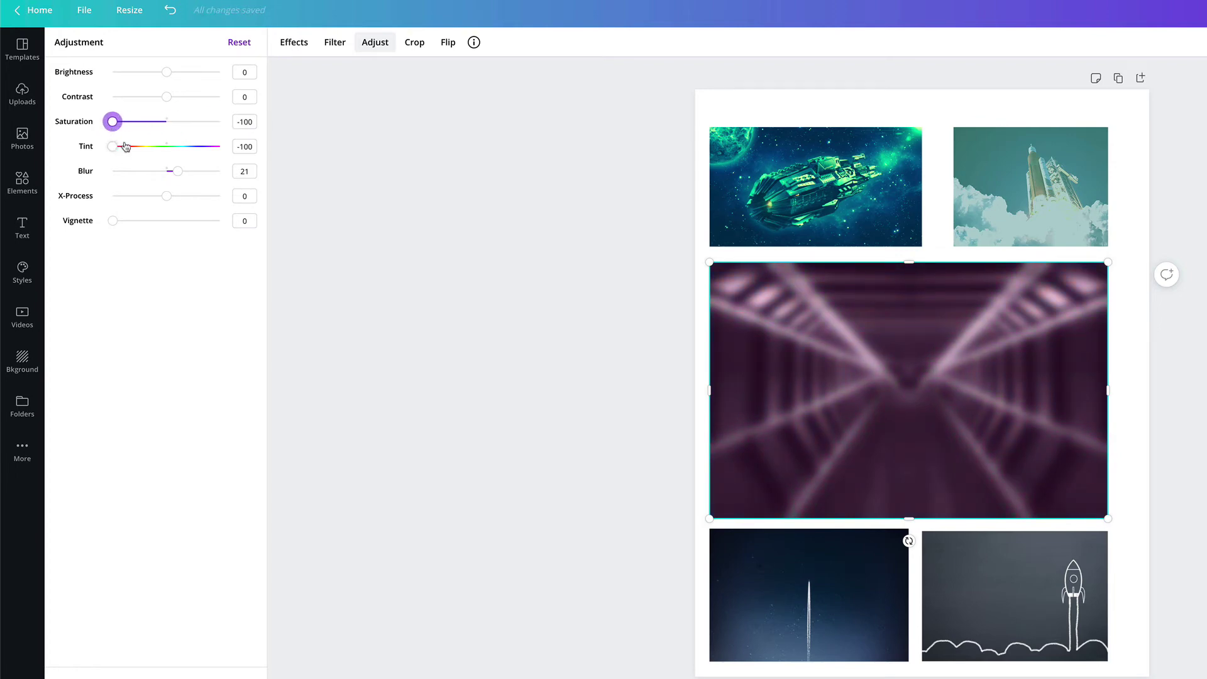
left_click_drag(117, 148, 164, 150)
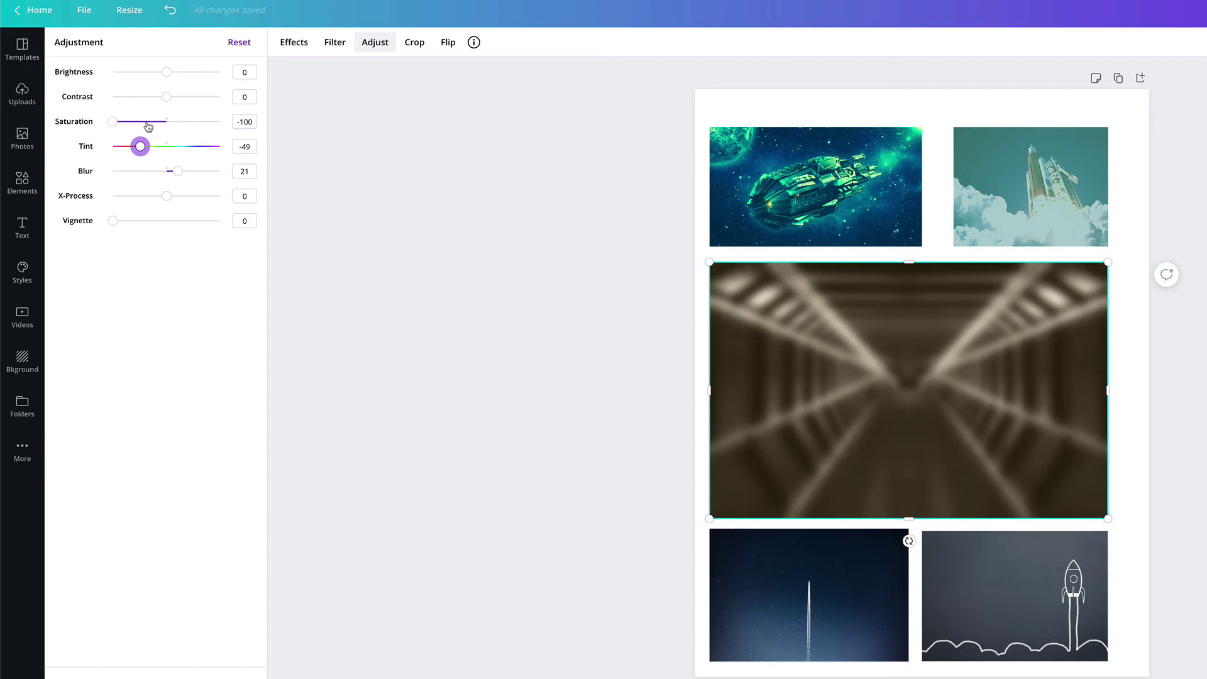
left_click(147, 123)
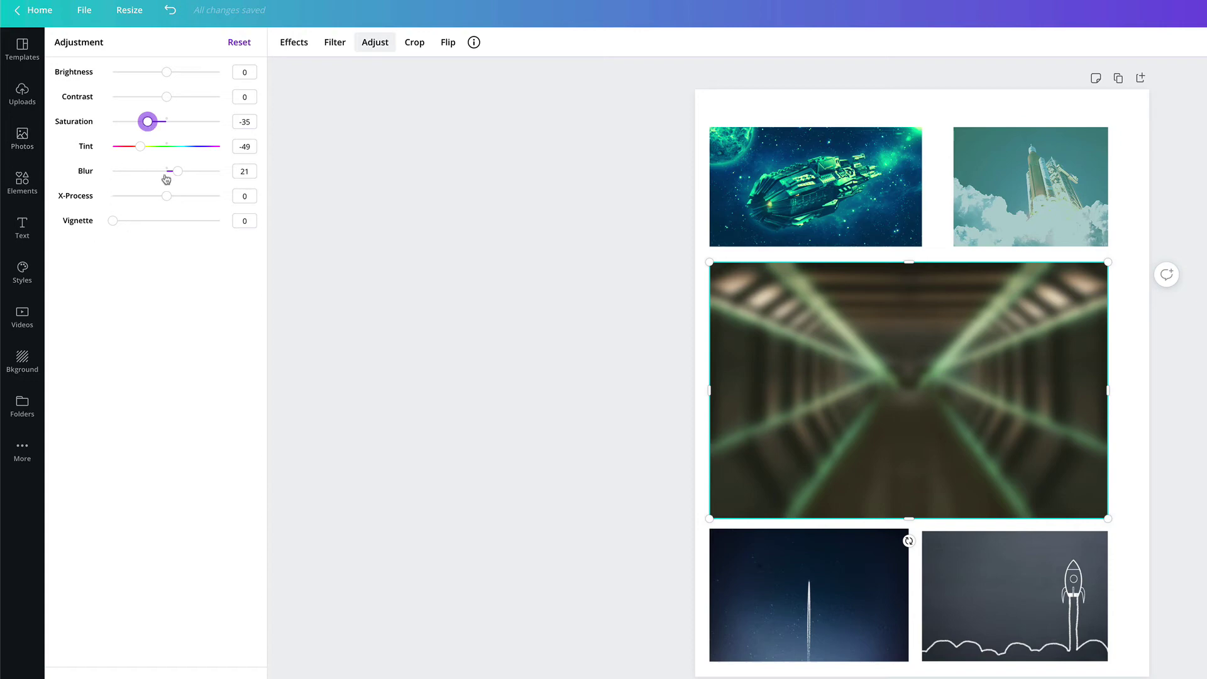
left_click_drag(150, 126, 210, 131)
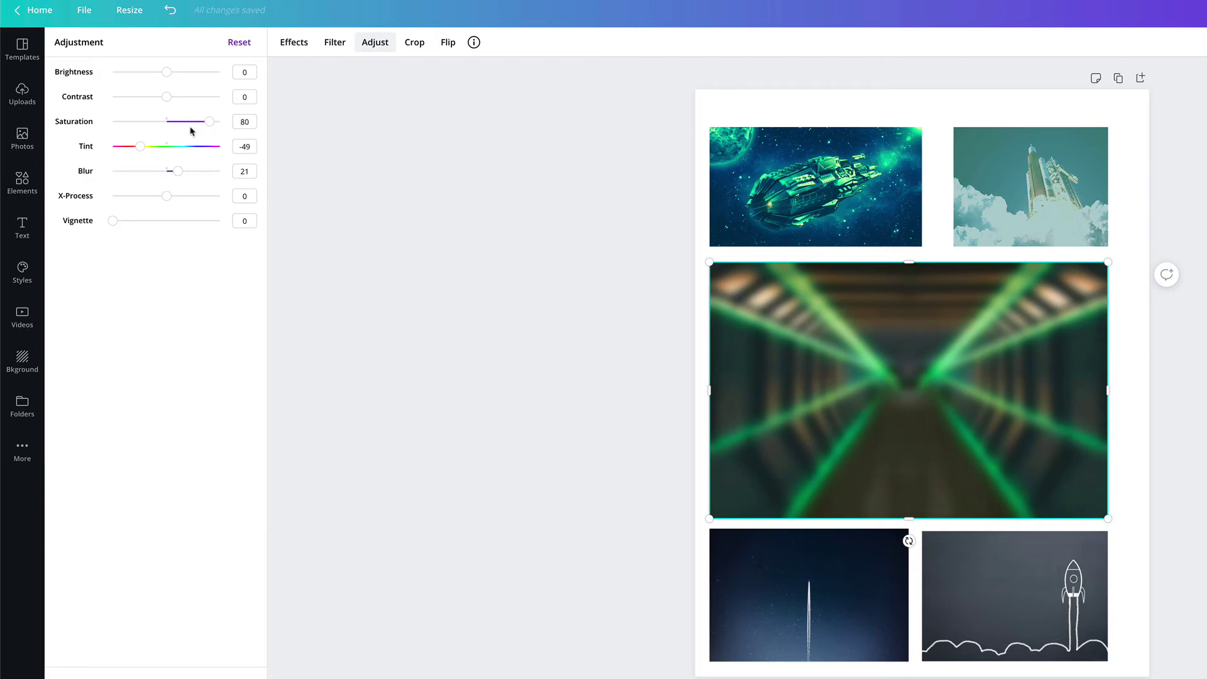
Set the corridor photo's saturation to -69, tint to 37 and X-Process to 32
left_click_drag(210, 124, 187, 152)
left_click(137, 148)
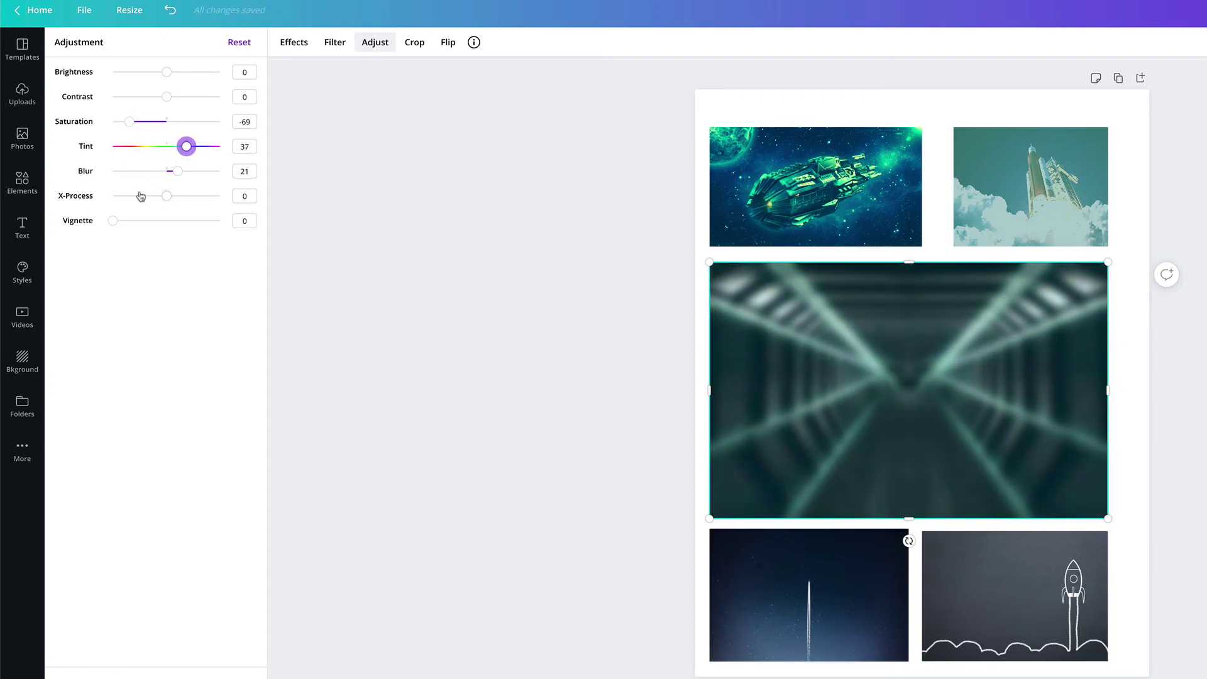
mouse_move(166, 199)
left_mouse_down()
mouse_move(123, 196)
mouse_move(194, 197)
mouse_move(184, 202)
left_mouse_up()
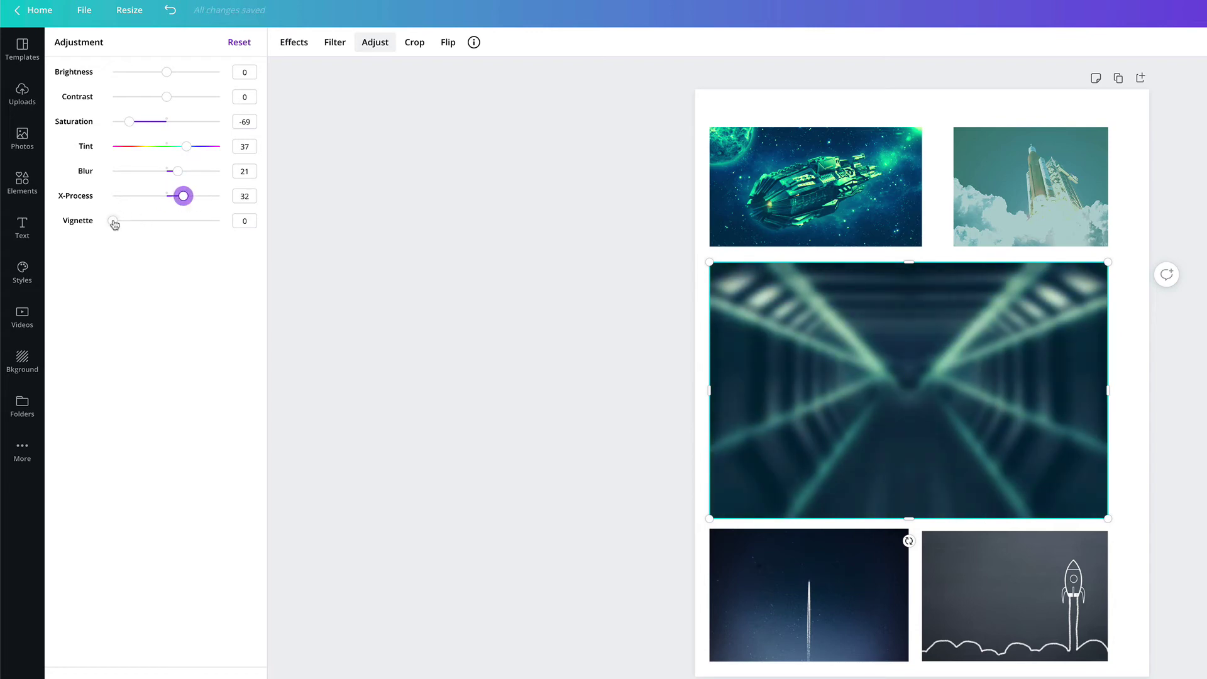
Set the corridor photo's vignette to 100, X-Process to -28 and blur to -62
left_click_drag(113, 221, 225, 227)
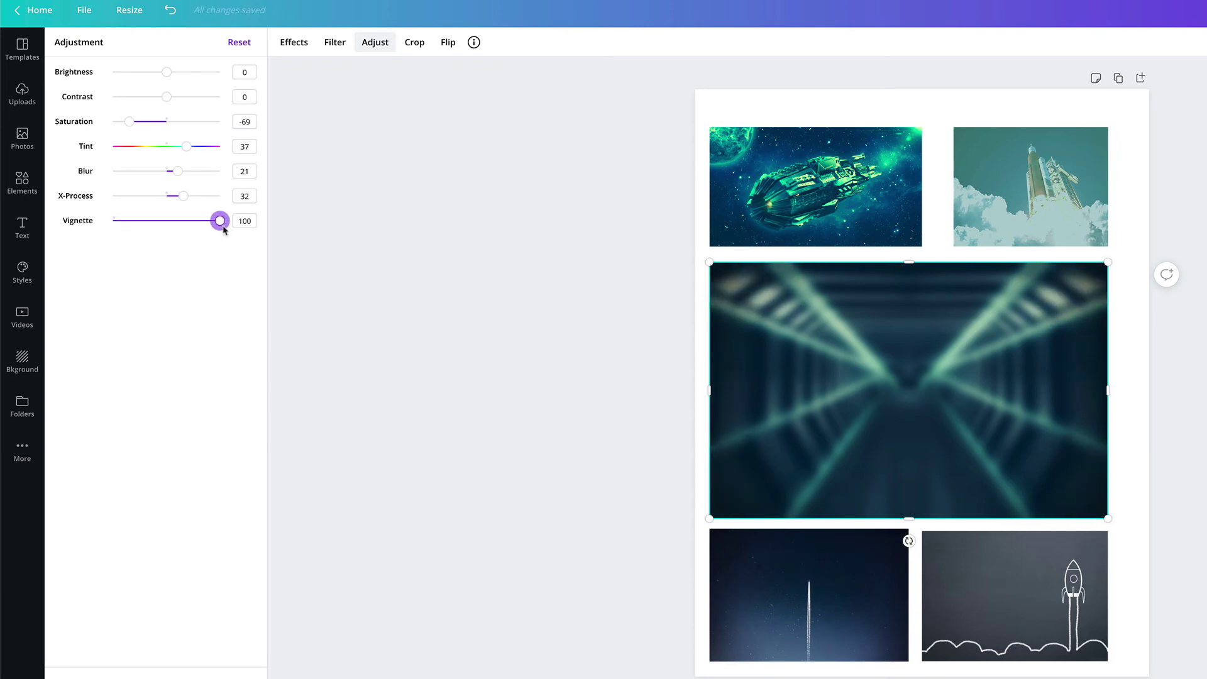
left_click_drag(184, 199, 133, 171)
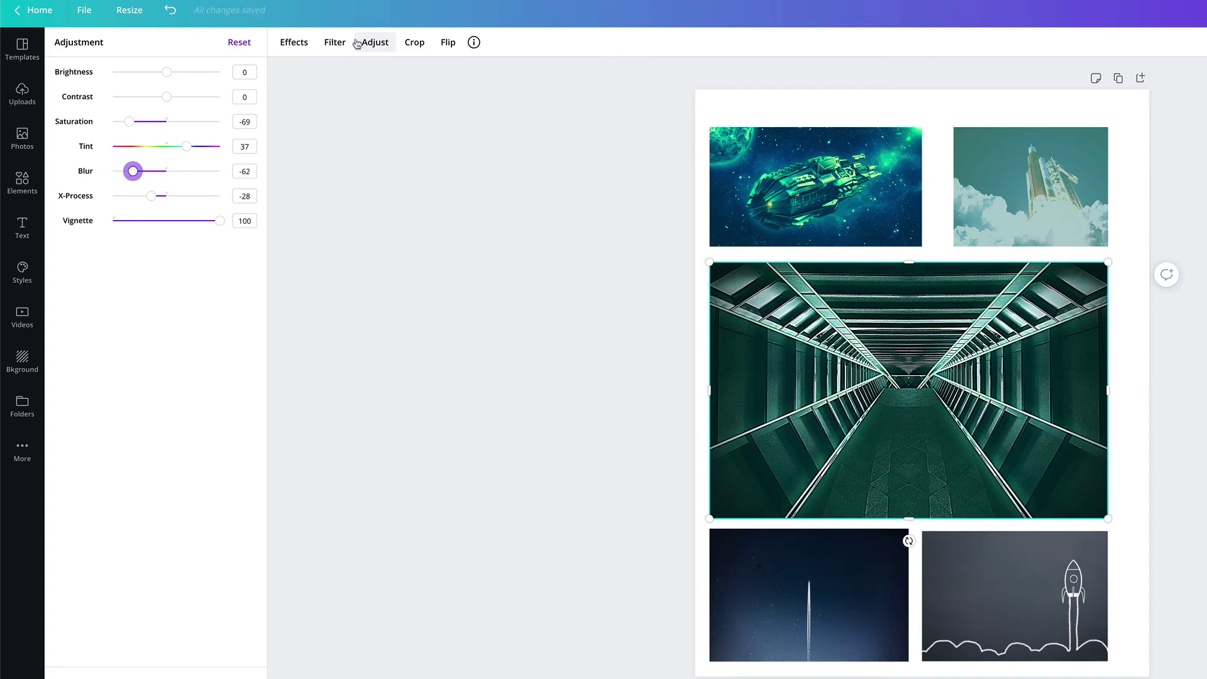
left_click(389, 47)
left_click(374, 44)
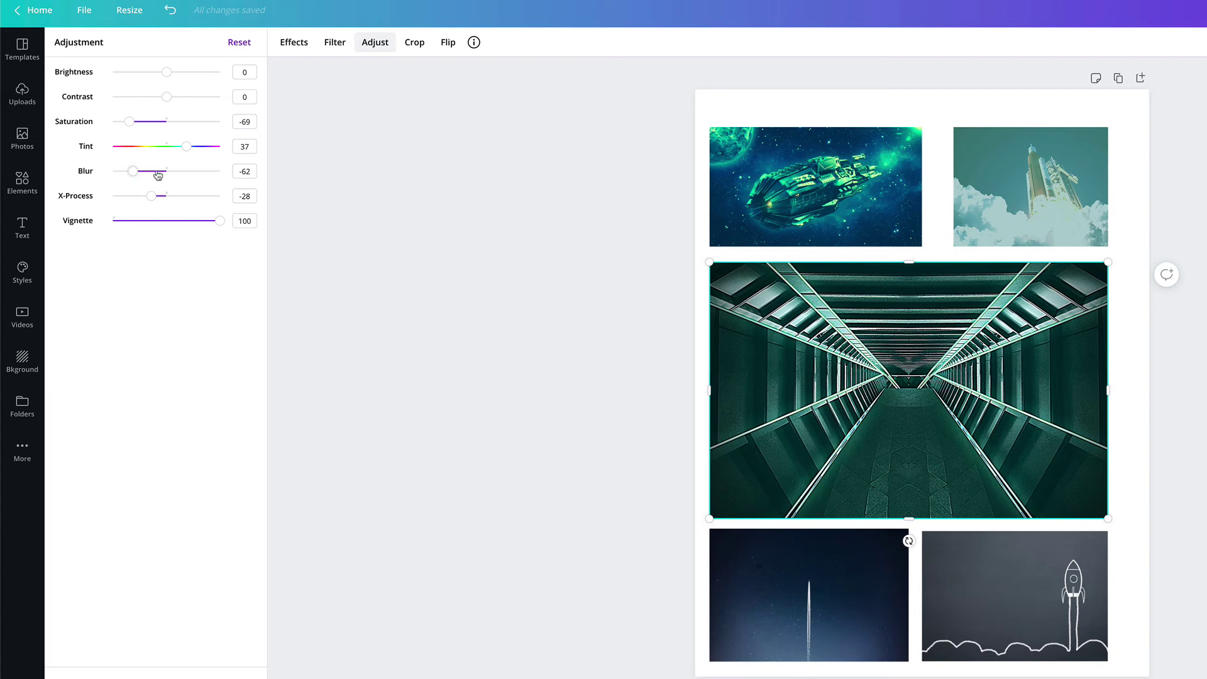
Set the corridor photo's tint to 5 and its blur to -28
left_click_drag(186, 146, 152, 178)
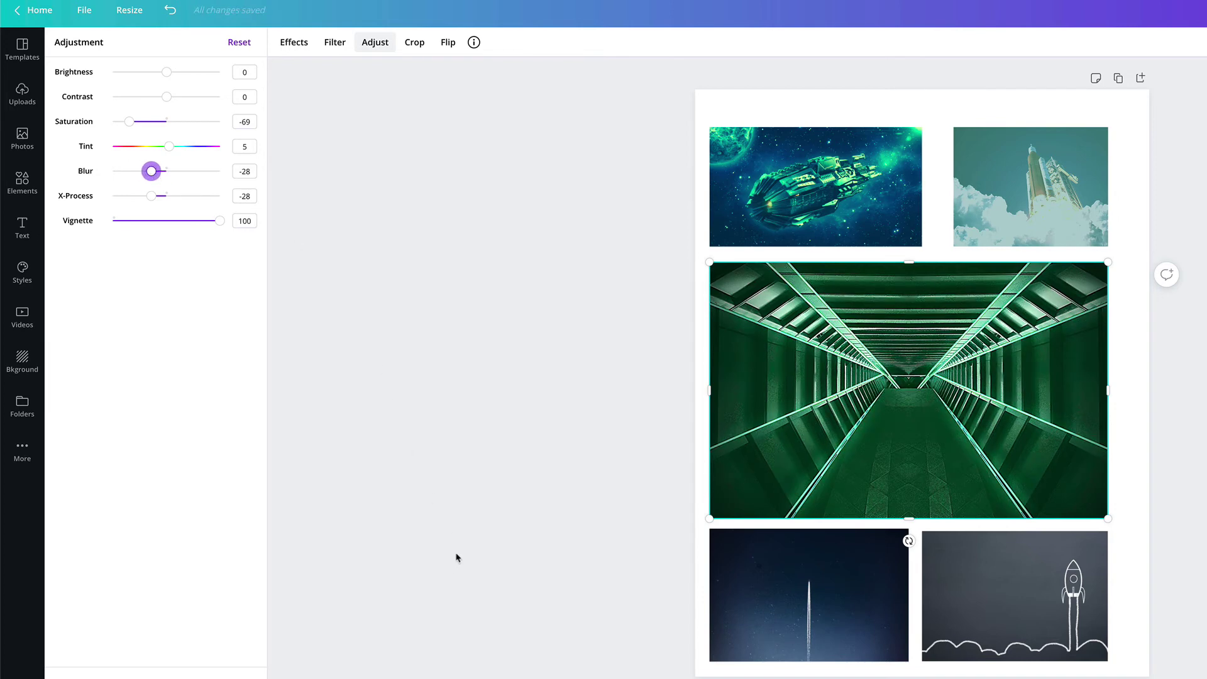
Try the Dare, Drama and Rosie filters on the dark blue rocket trail photo and settle on Summer at intensity 26
left_click(790, 626)
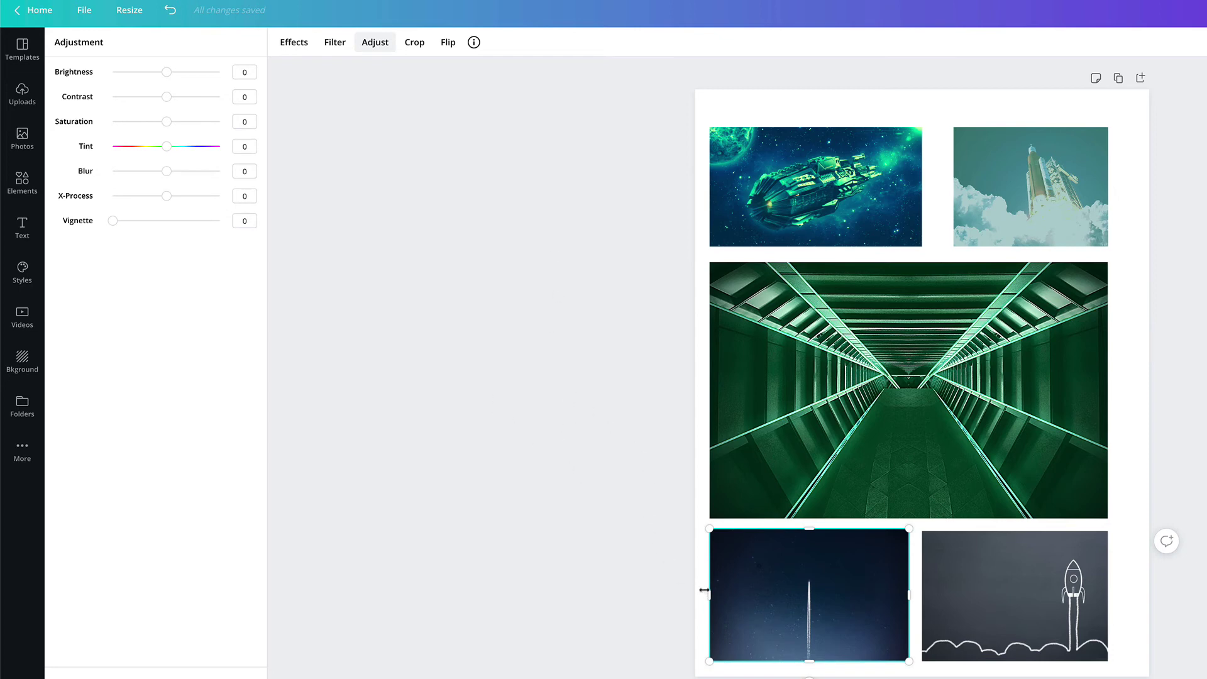
left_click(335, 44)
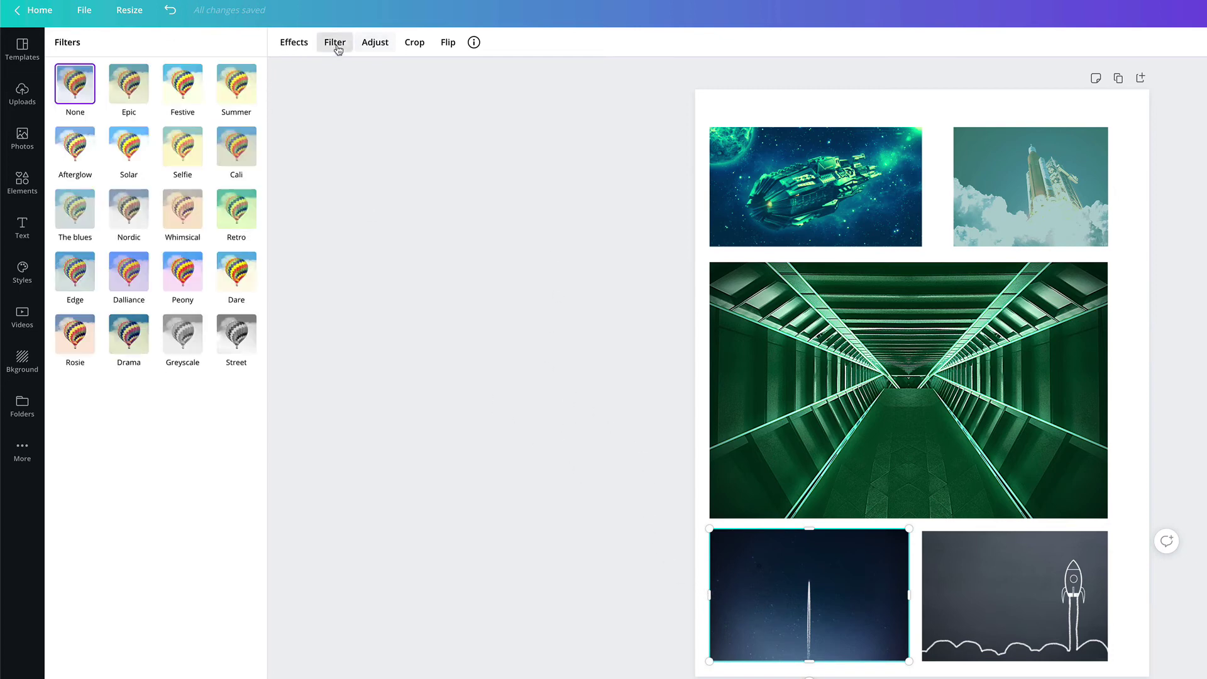
left_click(243, 281)
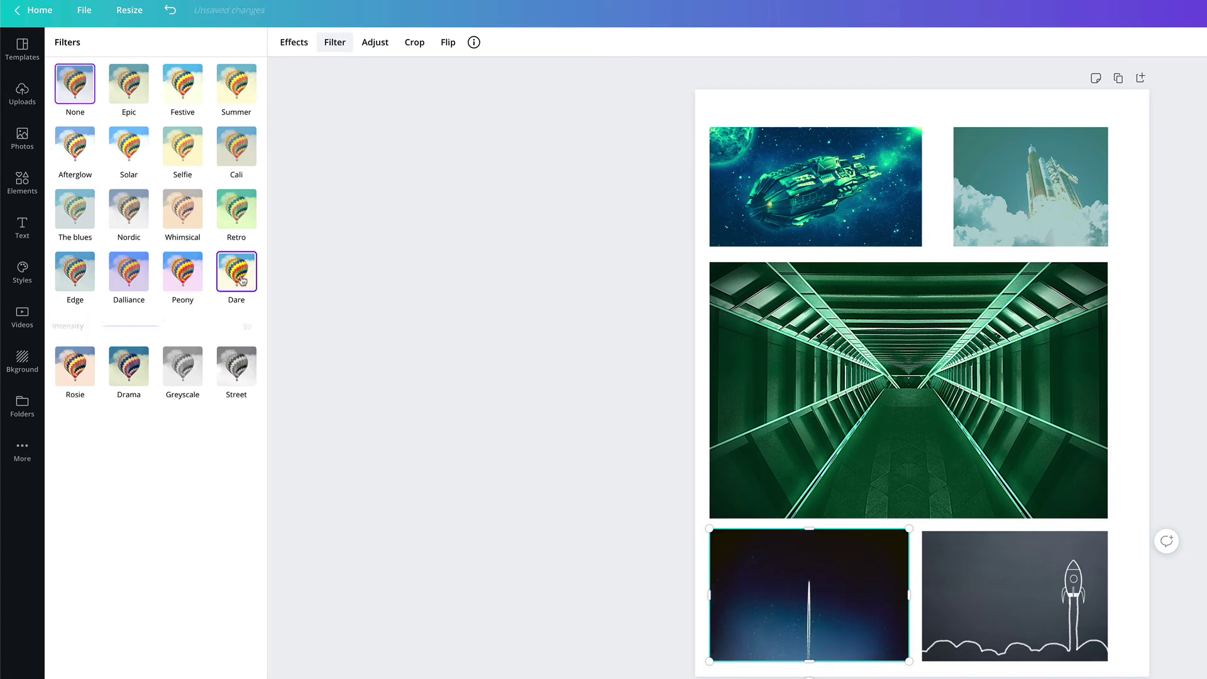
left_click(130, 369)
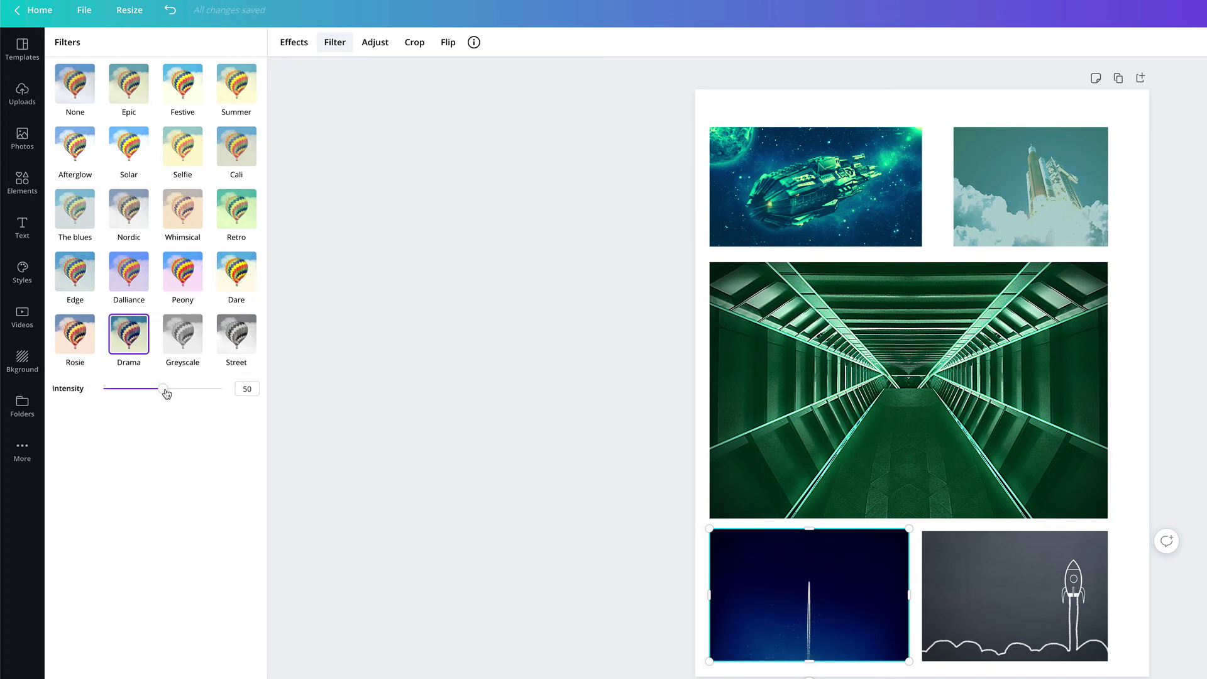
left_click_drag(162, 388, 201, 389)
left_click(75, 338)
left_click(243, 70)
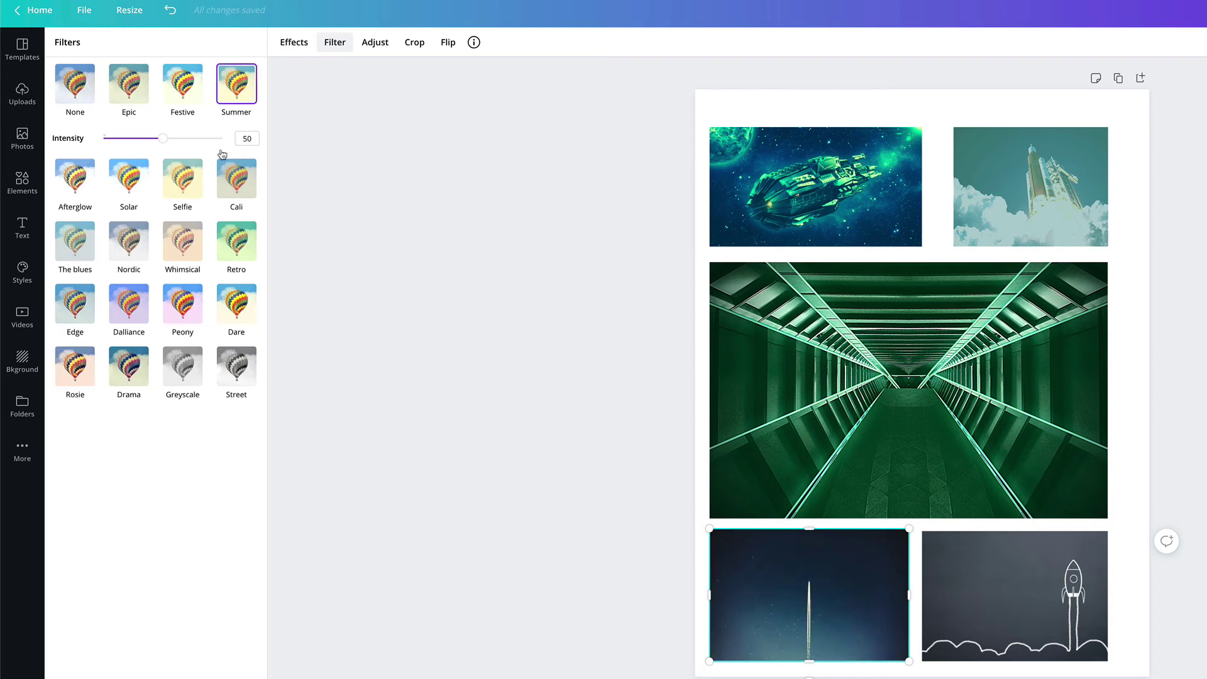
left_click_drag(167, 143, 134, 139)
Adjust the chalk-drawn rocket photo with saturation 79, tint 72, vignette 50 and brightness 45
left_click(1013, 586)
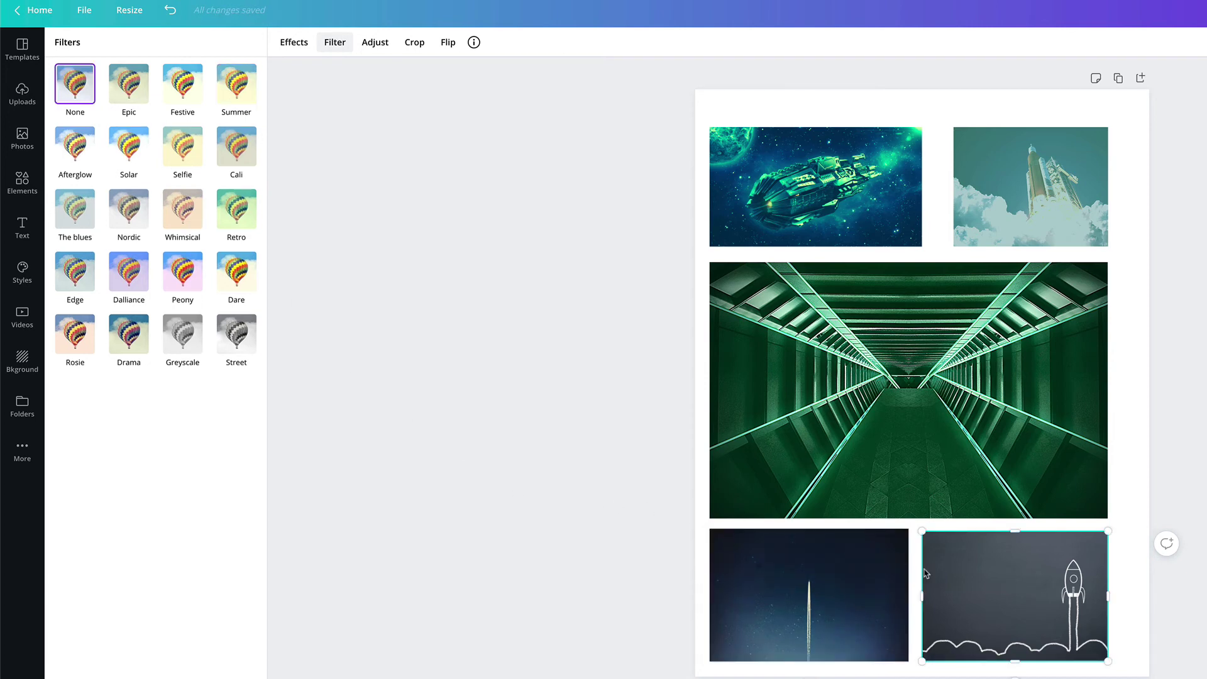
left_click(375, 42)
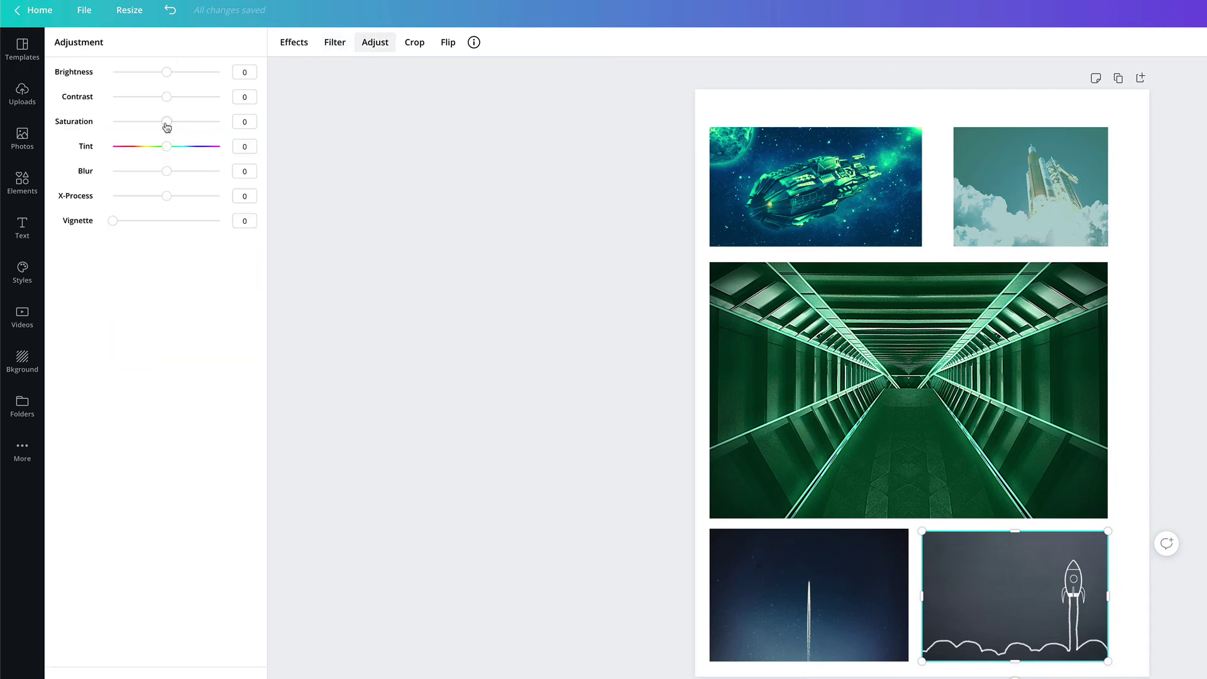
left_click_drag(167, 148, 206, 149)
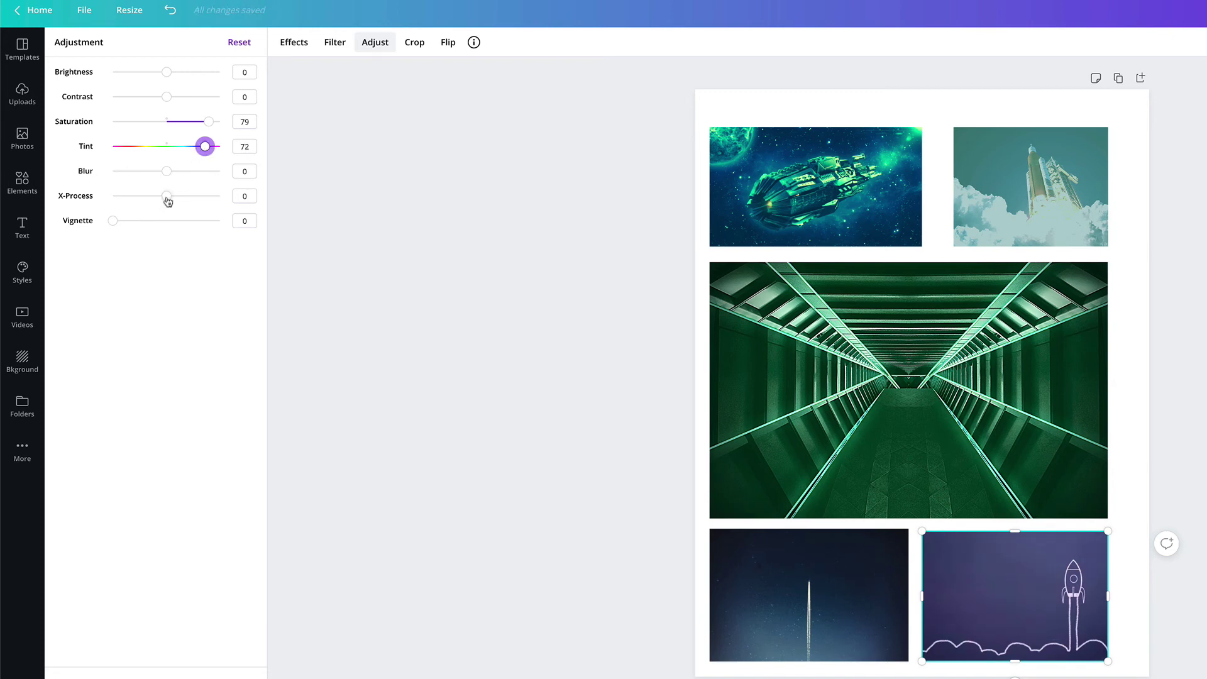
left_click_drag(113, 221, 166, 223)
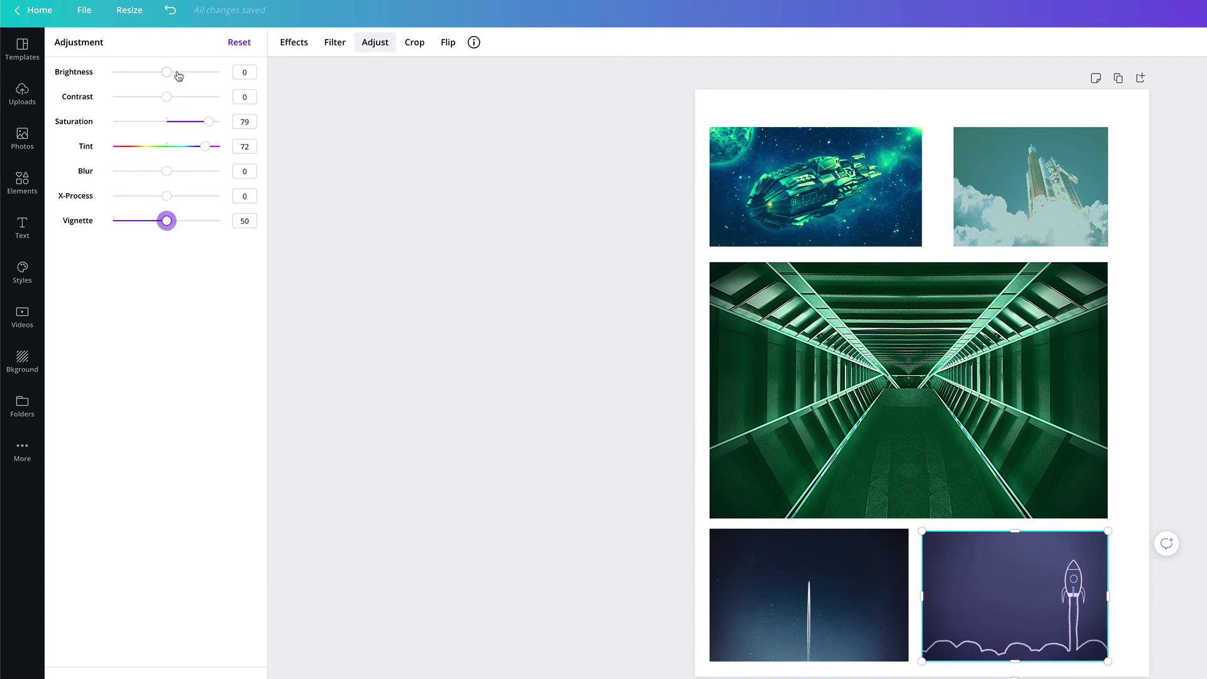
left_click_drag(167, 73, 189, 74)
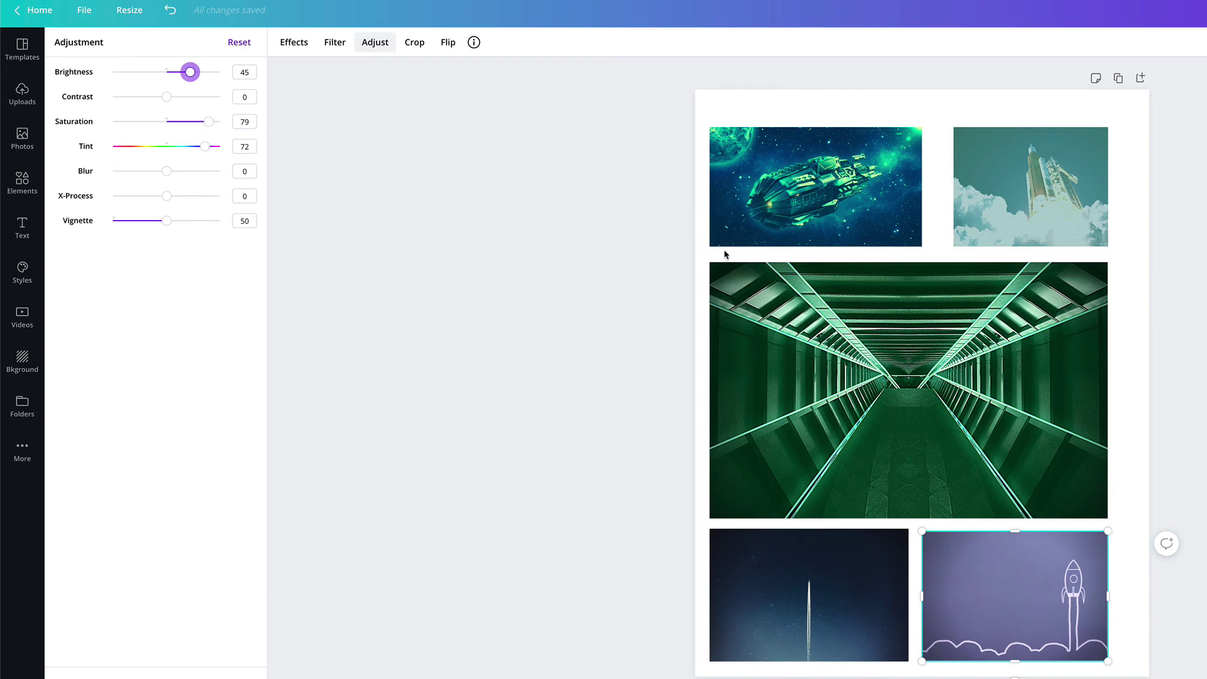
Review the adjustment settings of the spaceship, rocket launch, corridor and rocket trail photos in turn
left_click(879, 198)
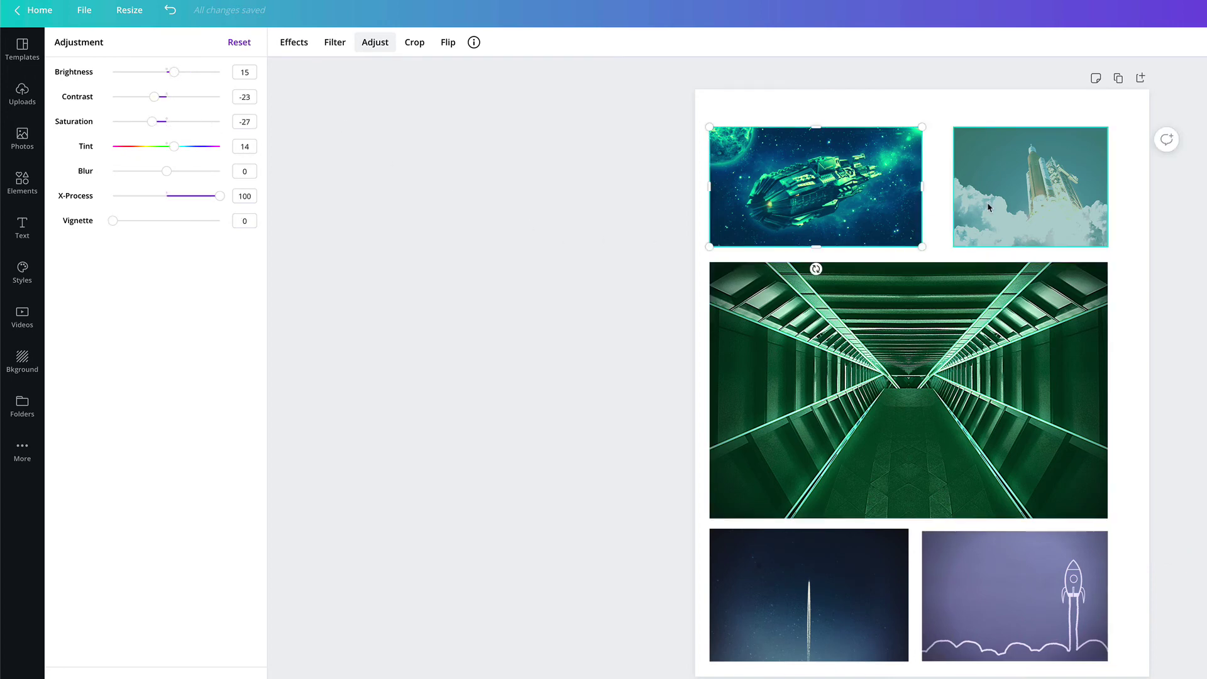
left_click(968, 201)
left_click(961, 286)
left_click(830, 563)
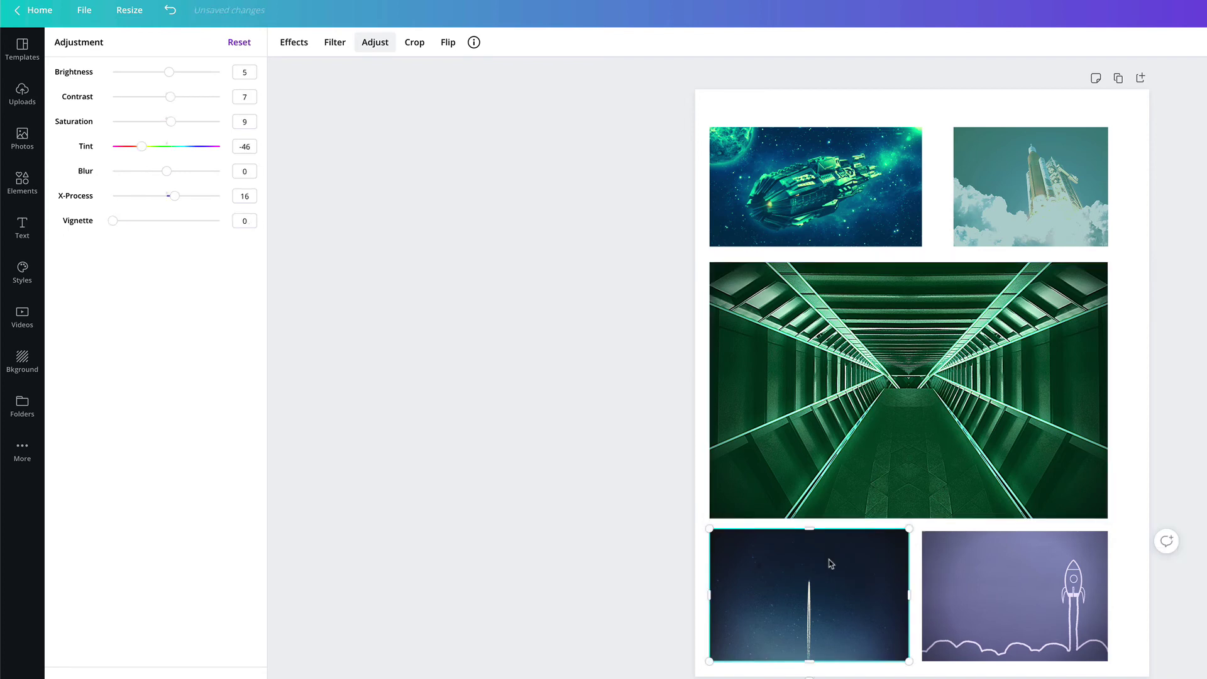
Examine the filters, adjustment settings and effects available for the chalk-drawn rocket photo
left_click(1000, 582)
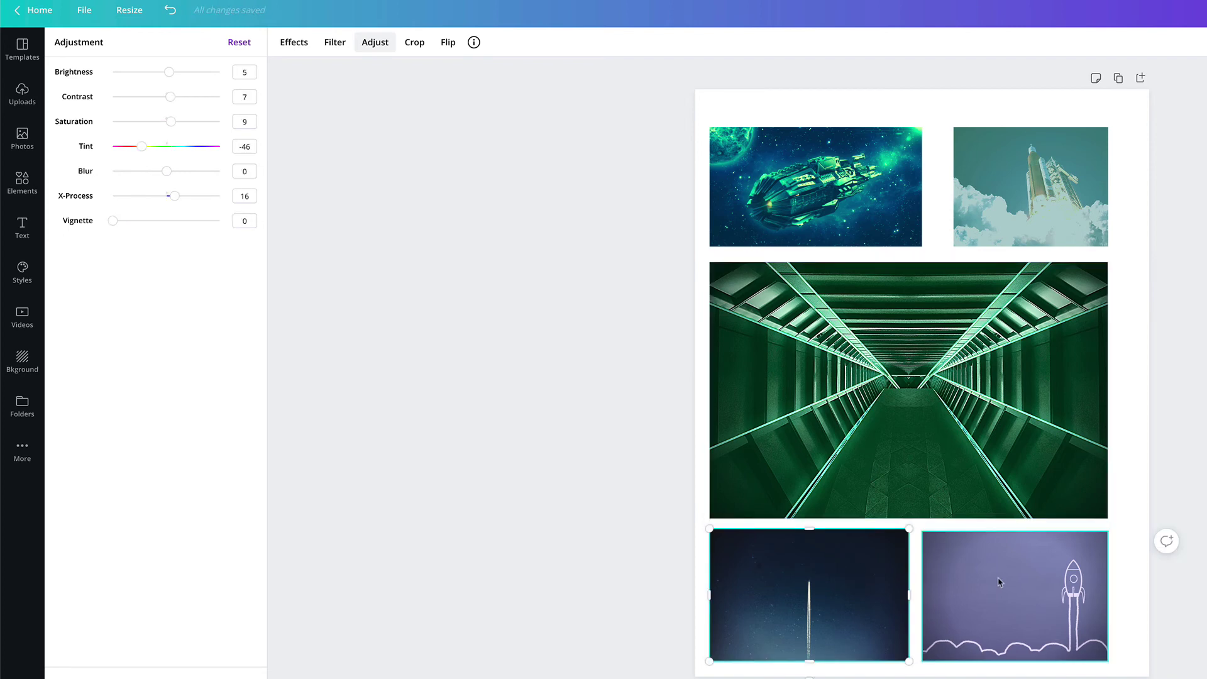
left_click(334, 45)
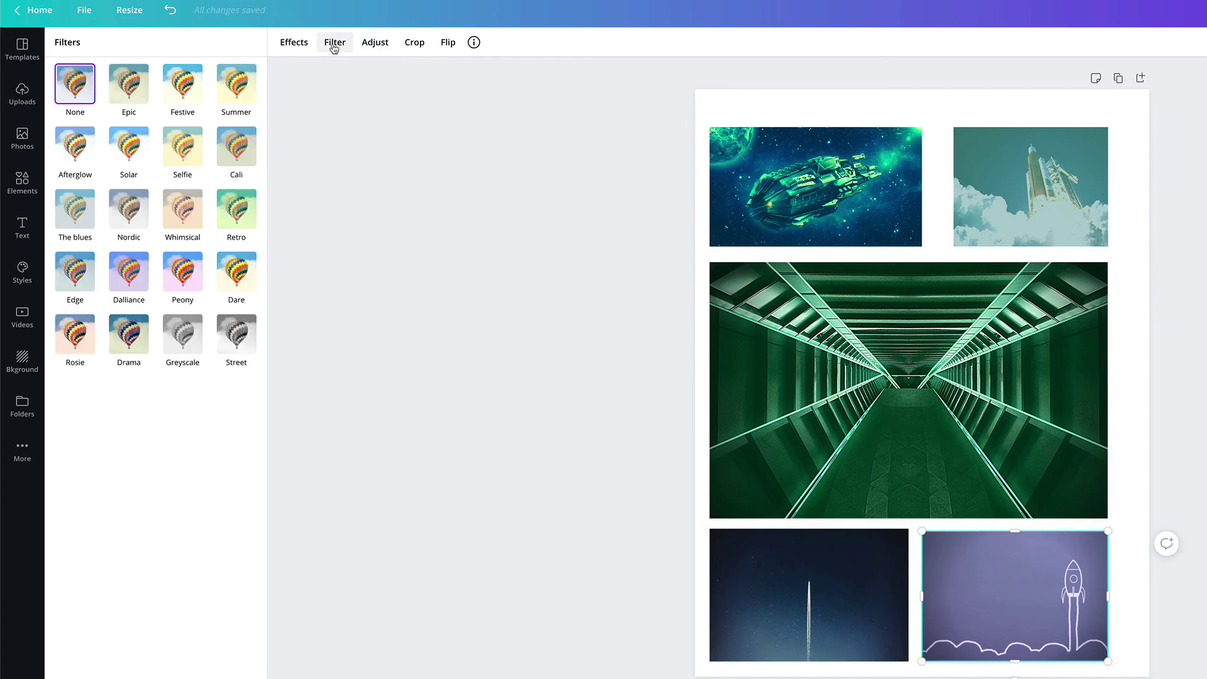
left_click(382, 45)
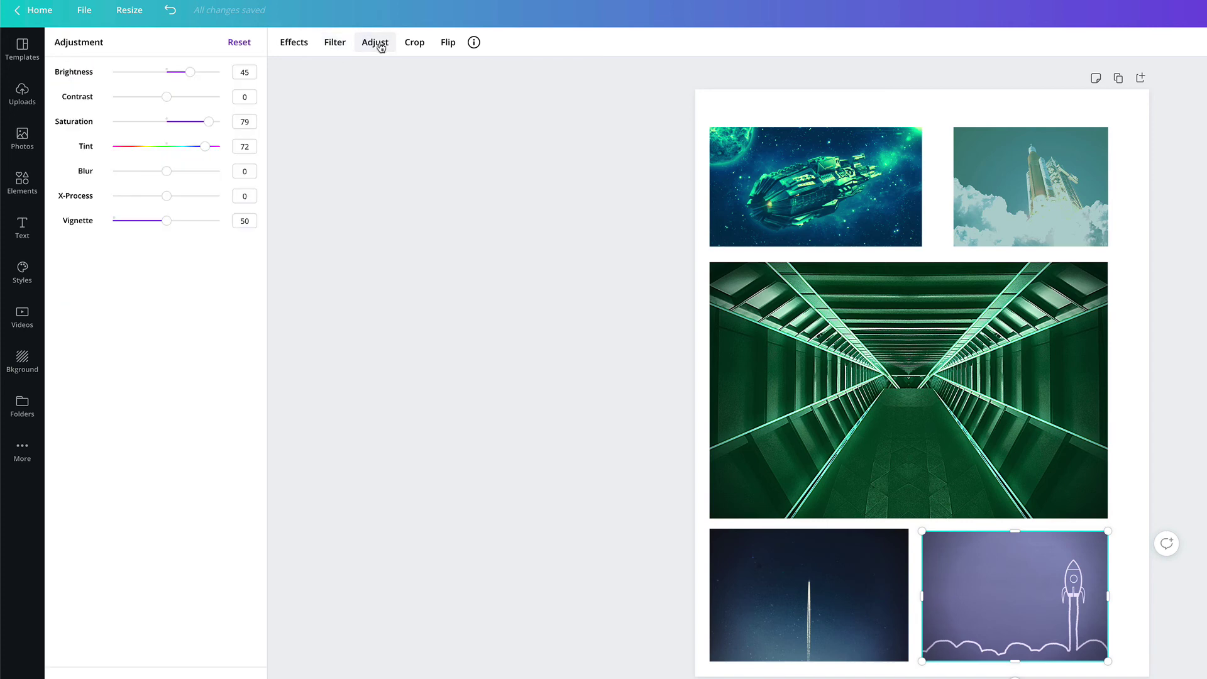
left_click(291, 44)
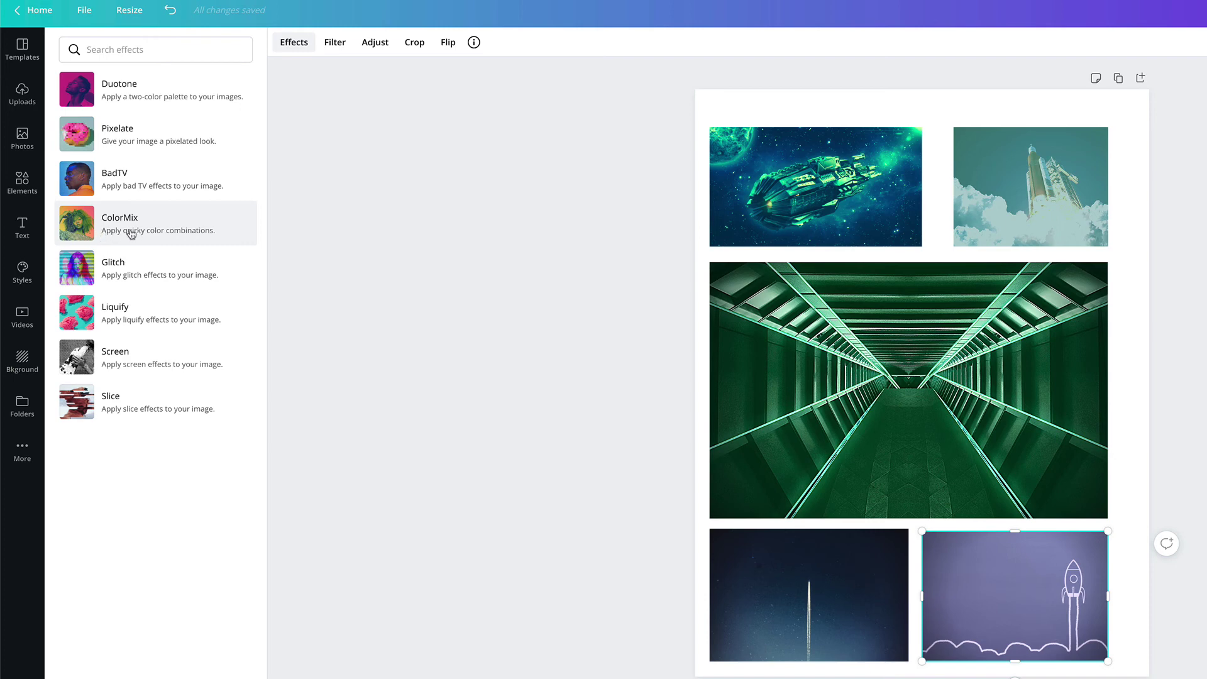
left_click(330, 46)
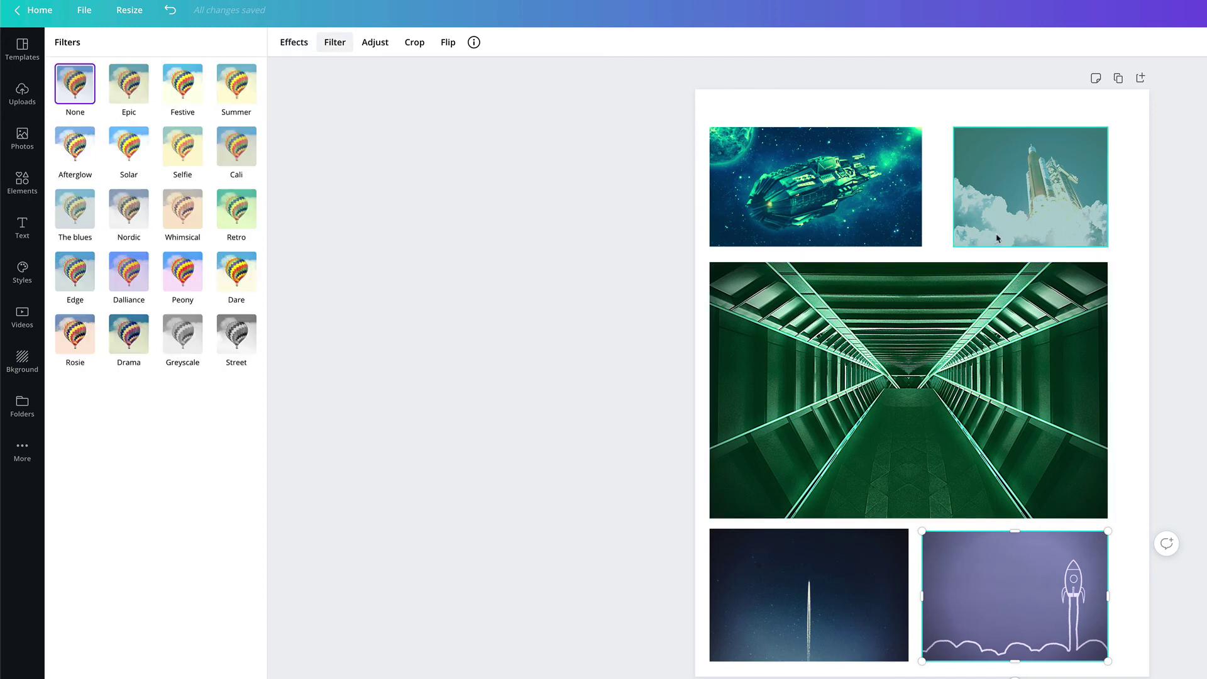
Check which filter is applied to each photo in the collage
left_click(895, 196)
left_click(1031, 207)
left_click(990, 326)
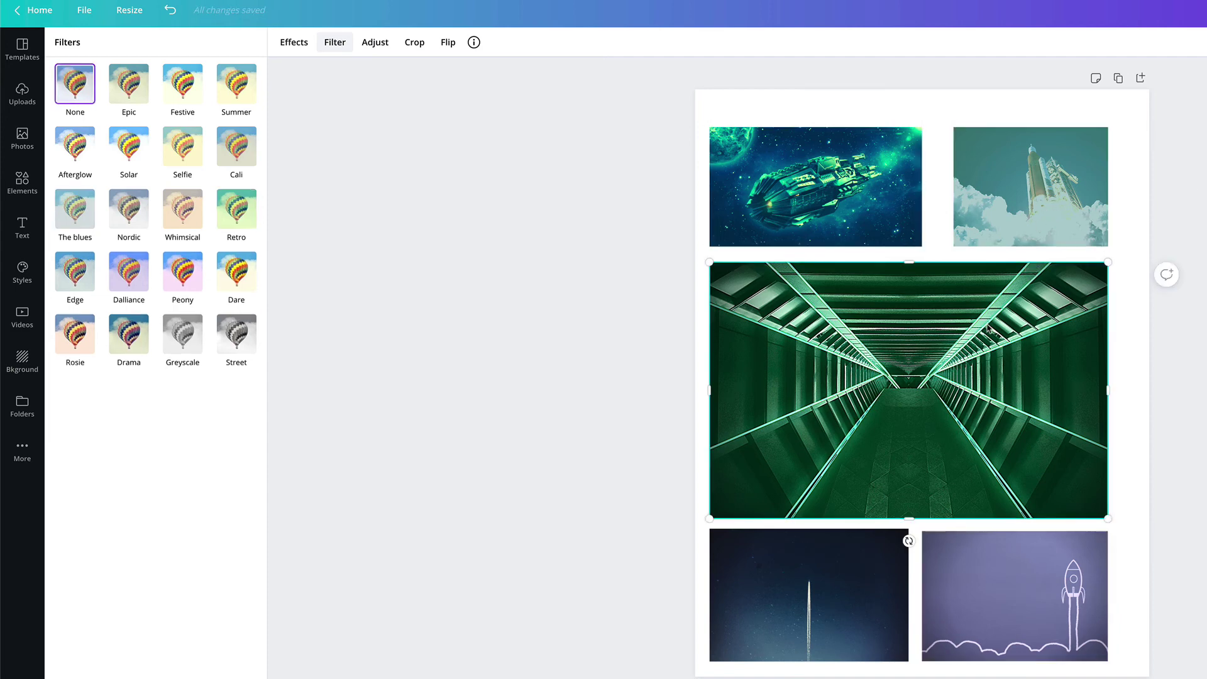
left_click(830, 543)
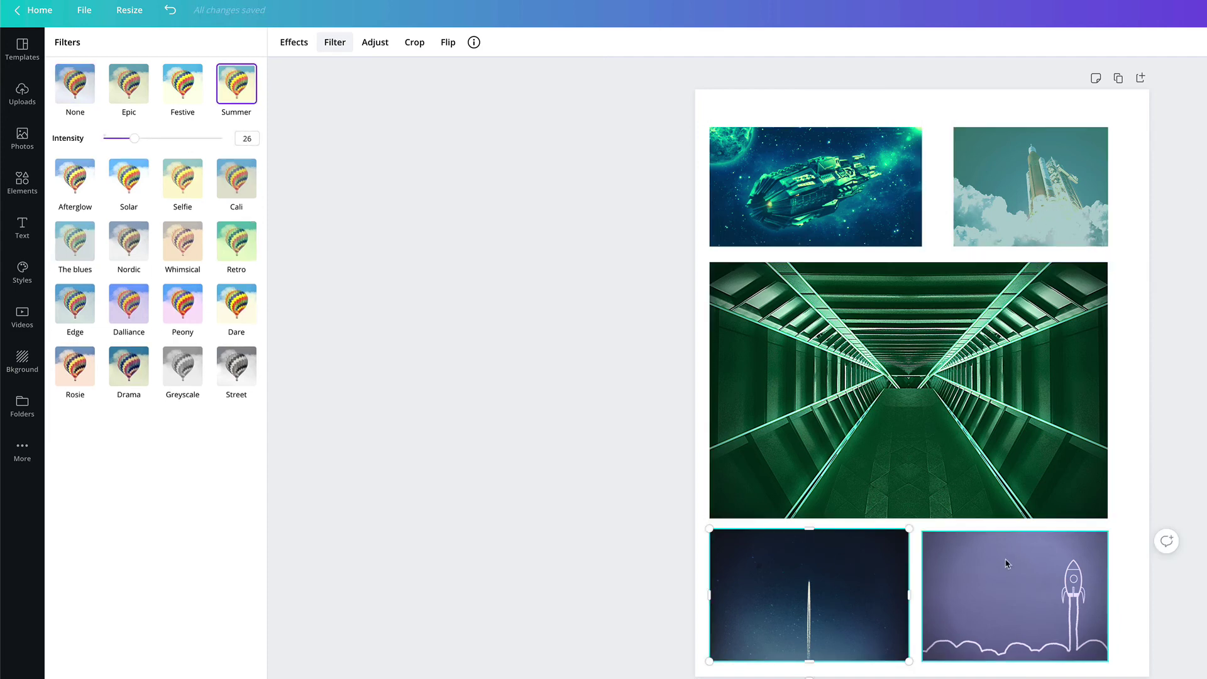
left_click(1006, 563)
left_click(1030, 414)
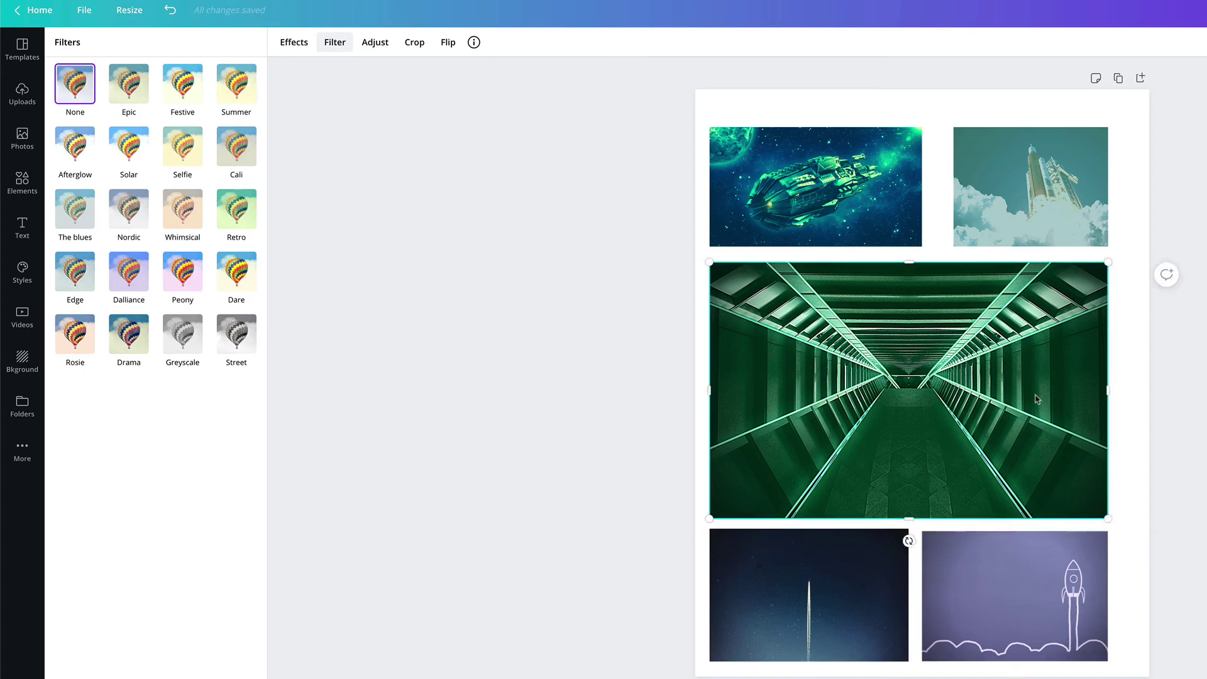
left_click(1071, 168)
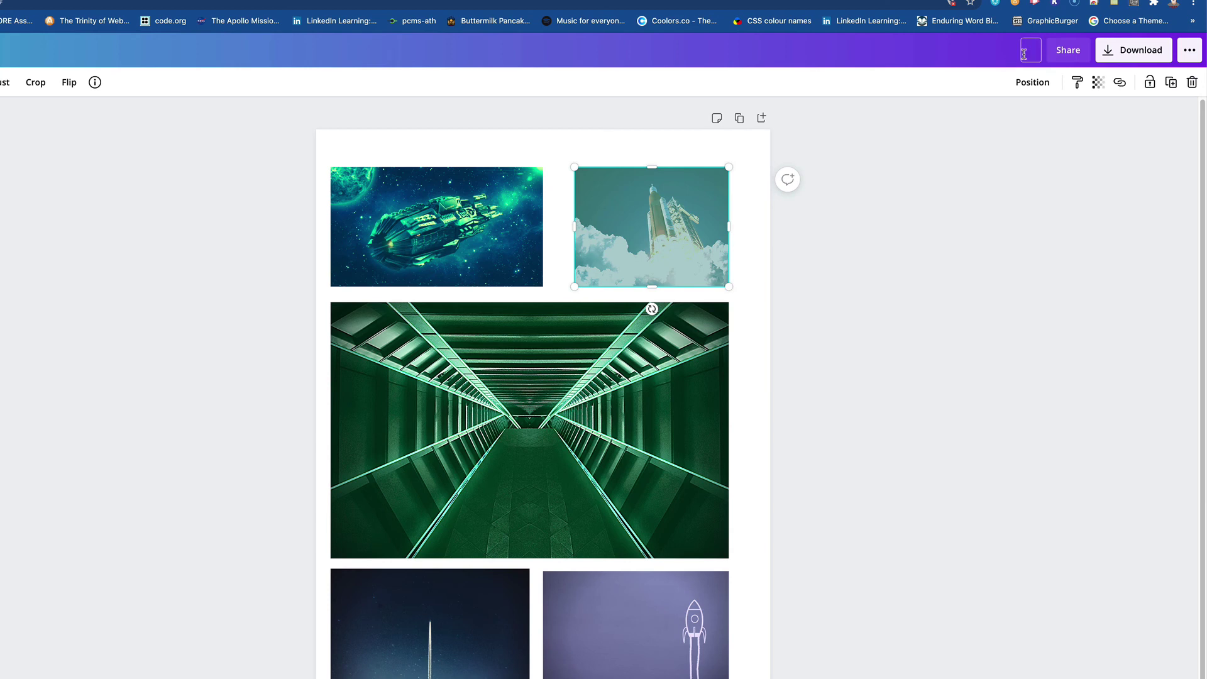
Name the design "photos with fx"
type("photos with fx")
key("Return")
Review the available download formats, download the design as a PNG at size 1 and dismiss the saved-design message
left_click(1133, 56)
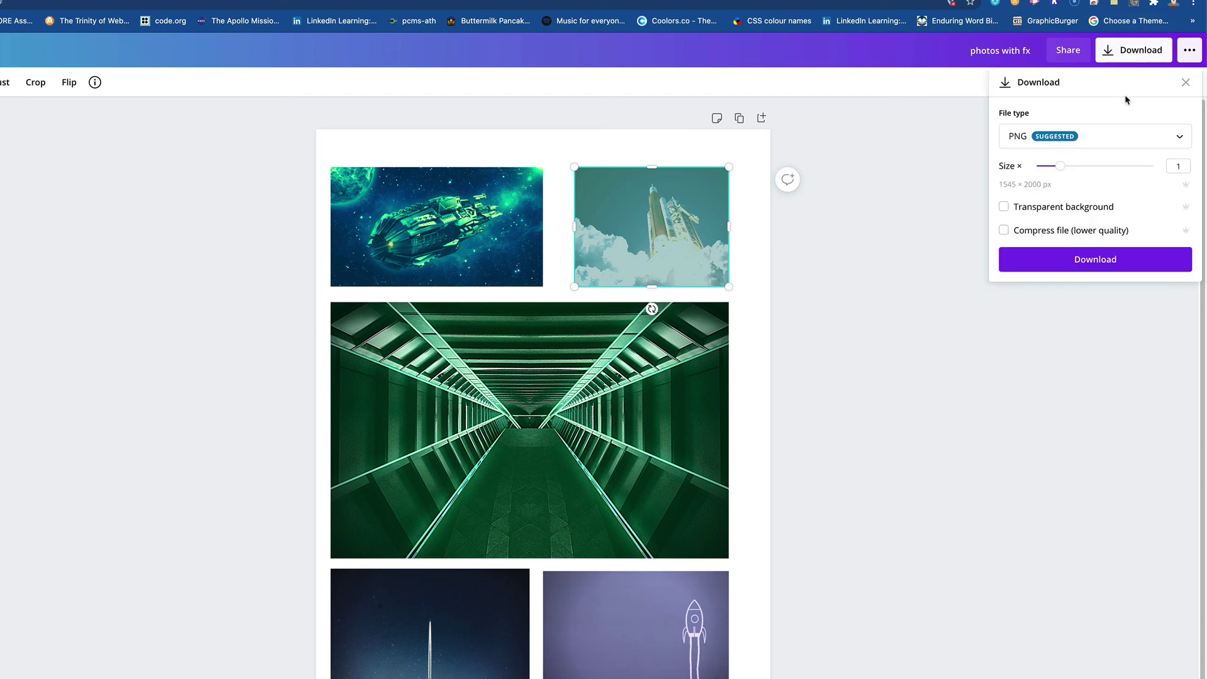
left_click(1174, 144)
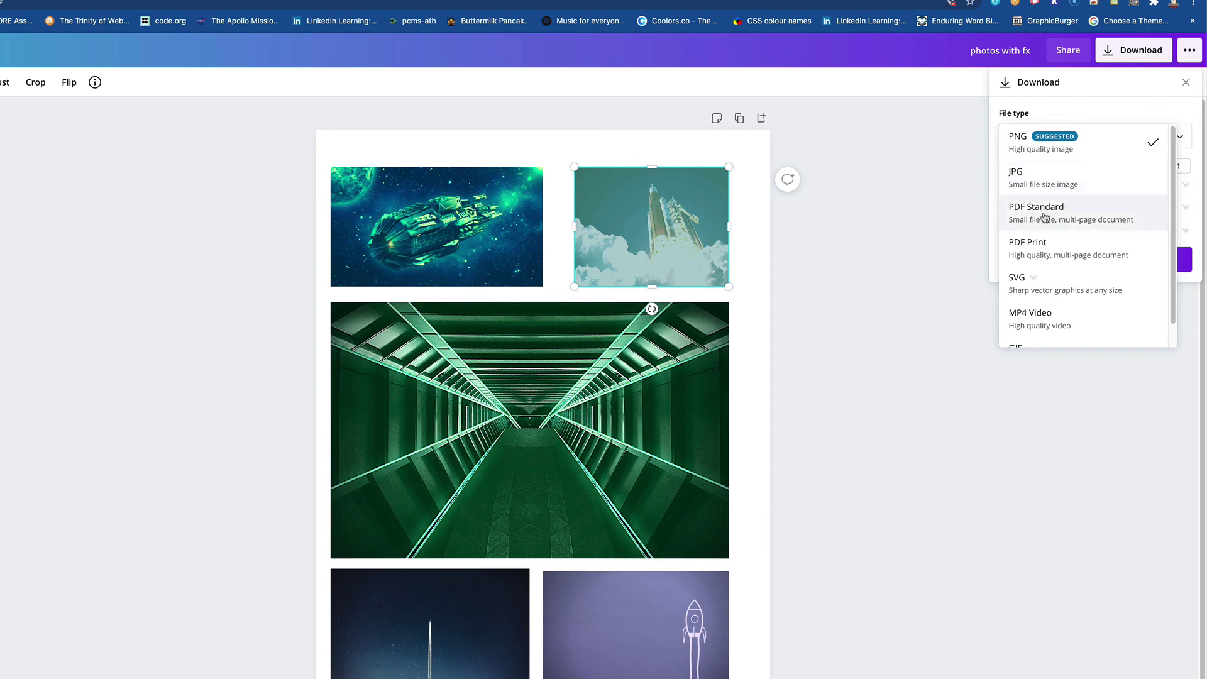
scroll(1044, 218, "down", 1)
scroll(1045, 220, "up", 1)
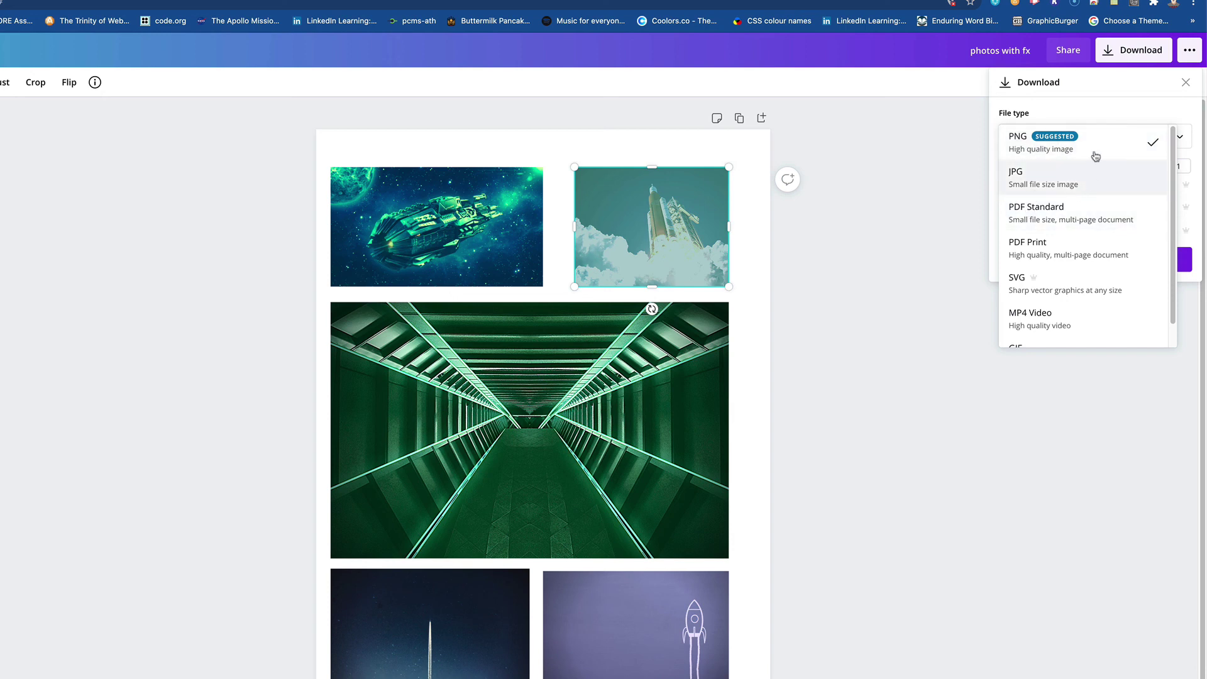
left_click(1018, 142)
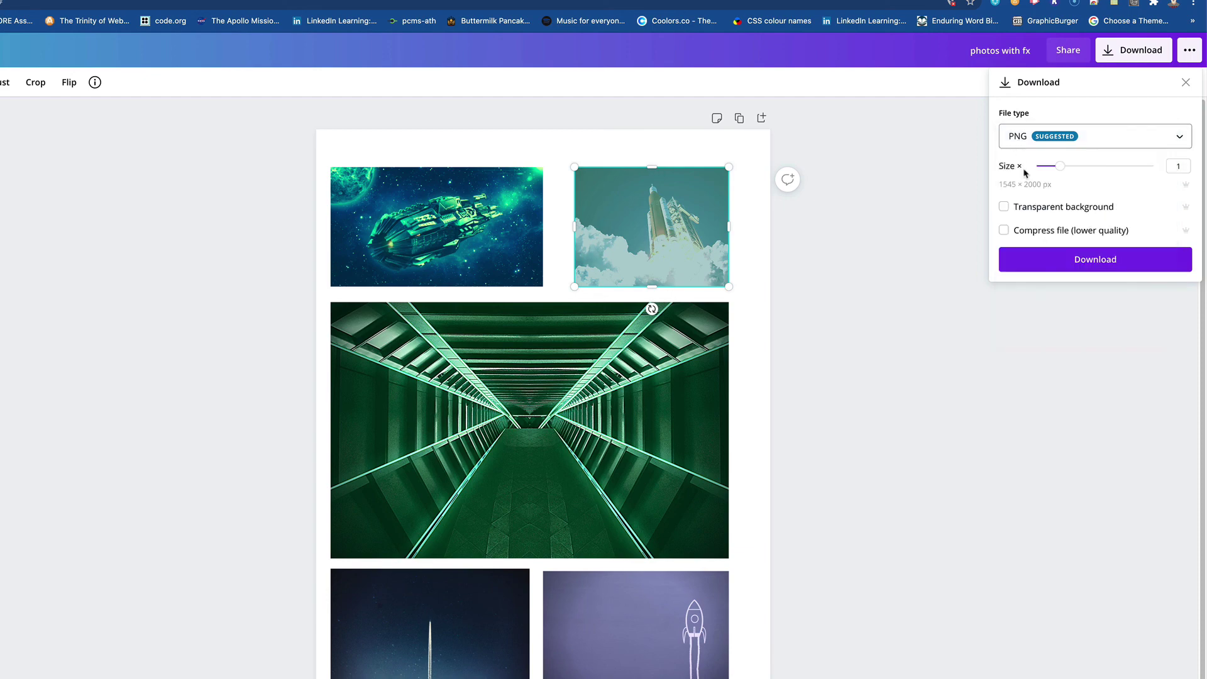
left_click(1074, 259)
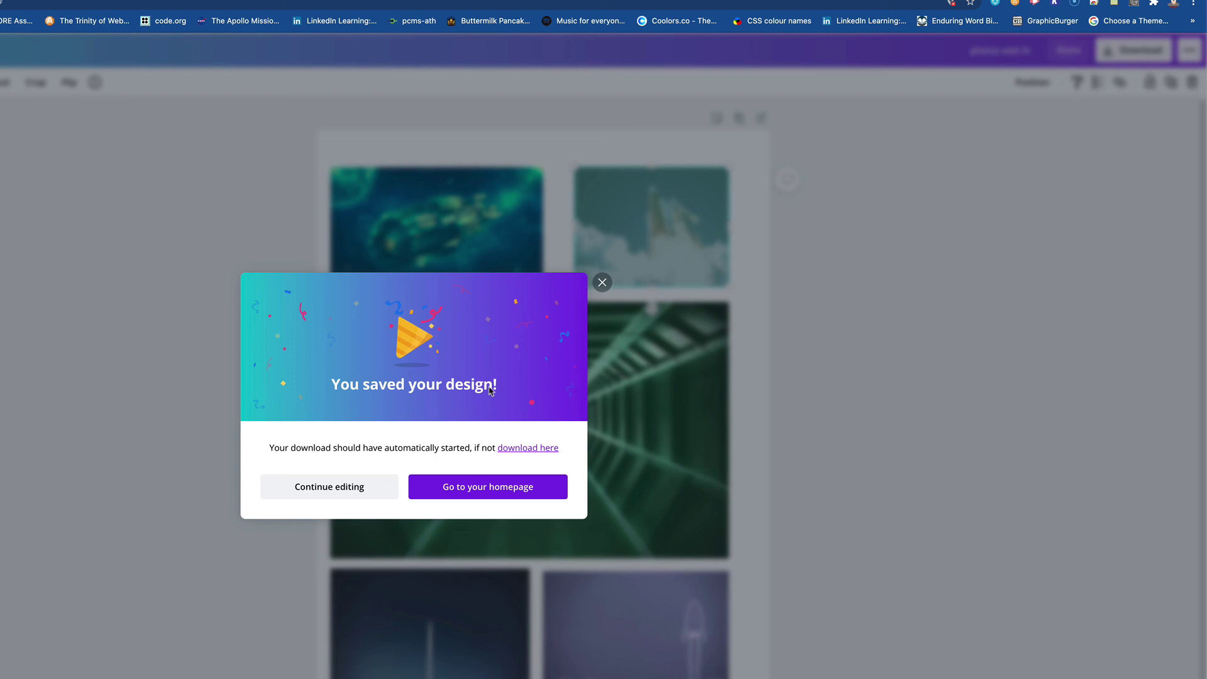
left_click(602, 284)
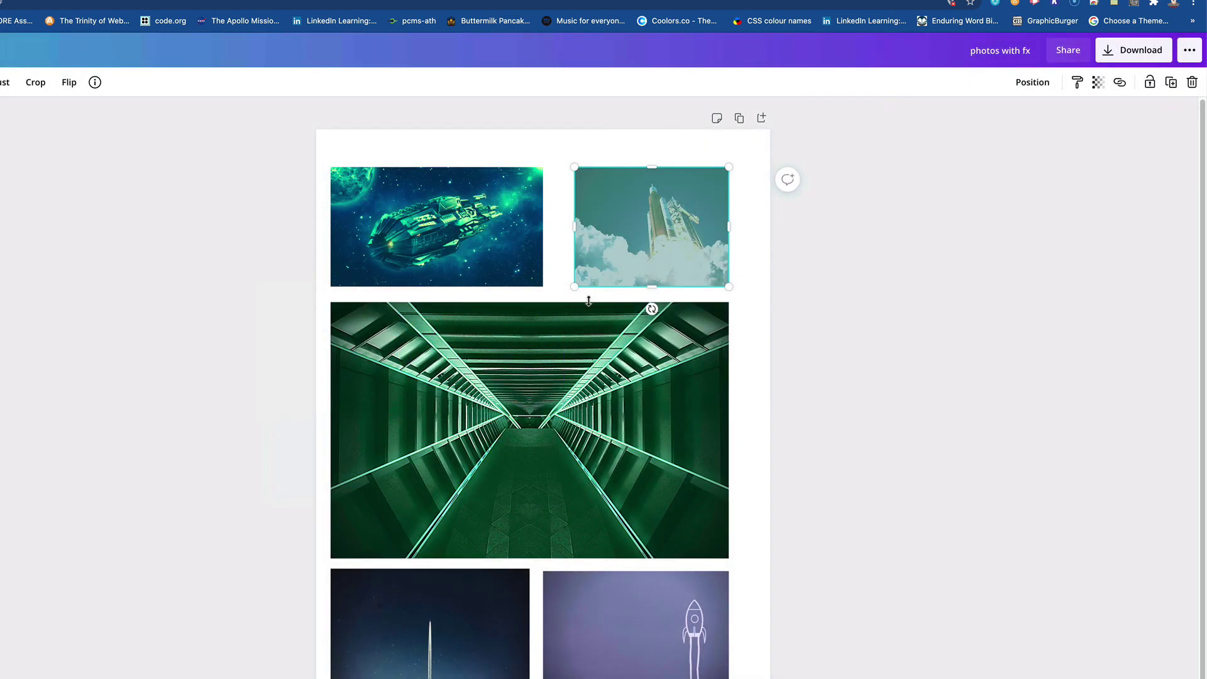
left_click(556, 384)
left_click(609, 628)
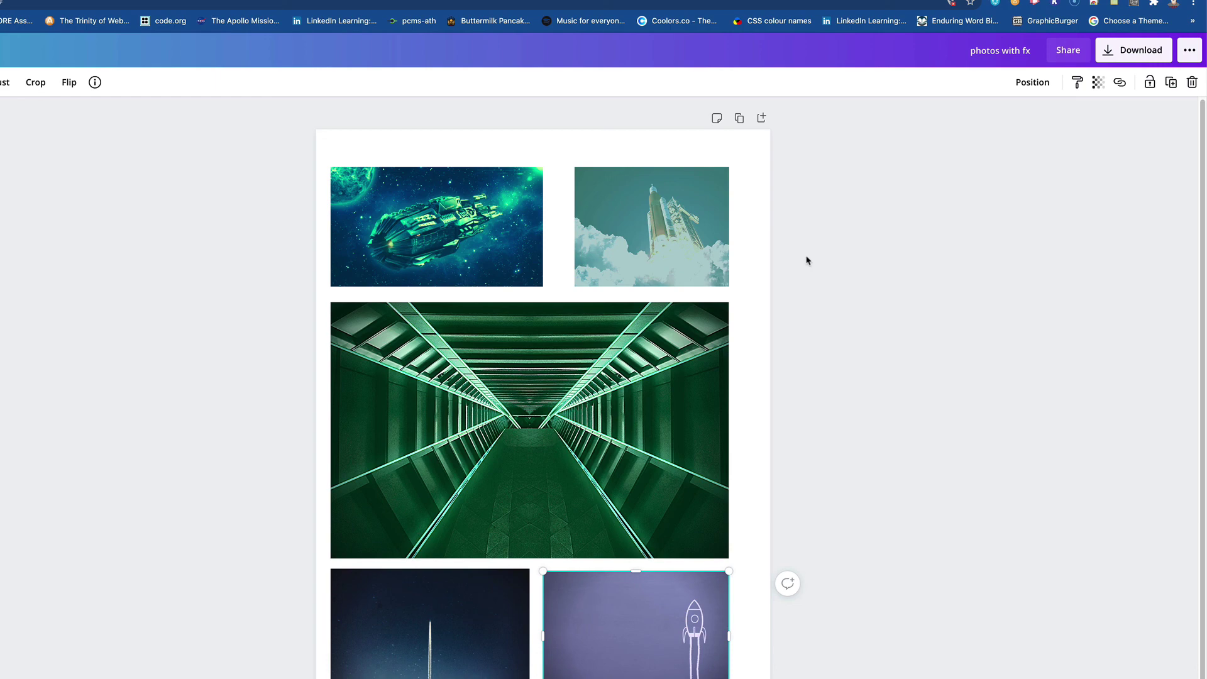
left_click(905, 1)
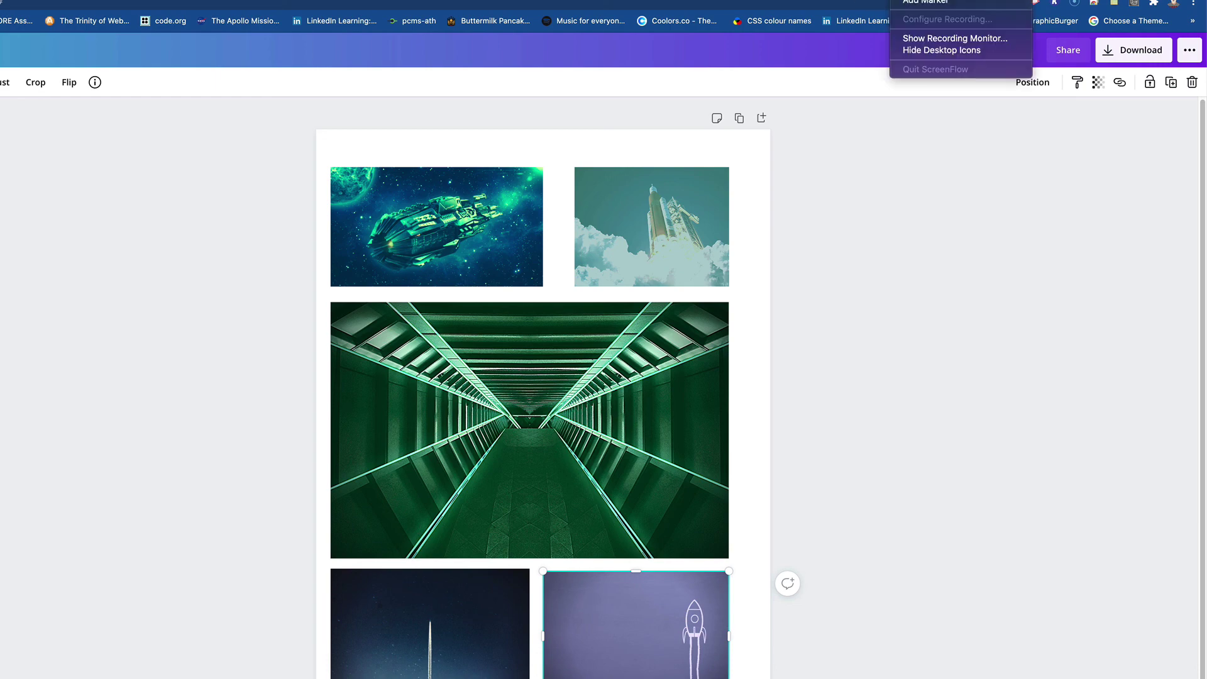